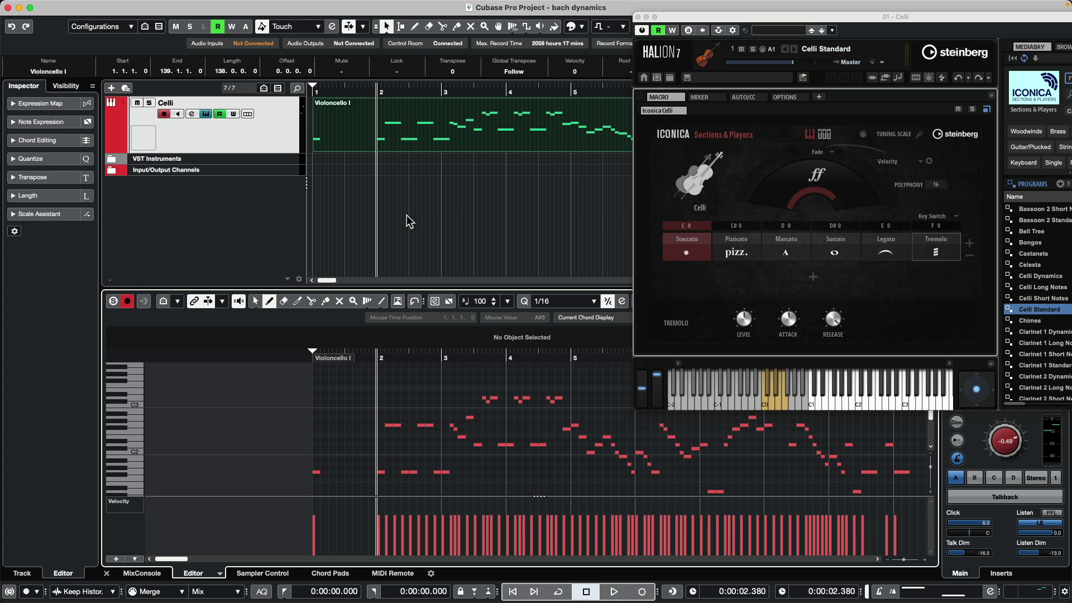
- Play the cello part, then check HALion's Velocity controller list without changing it
{"action": "key", "text": "space"}
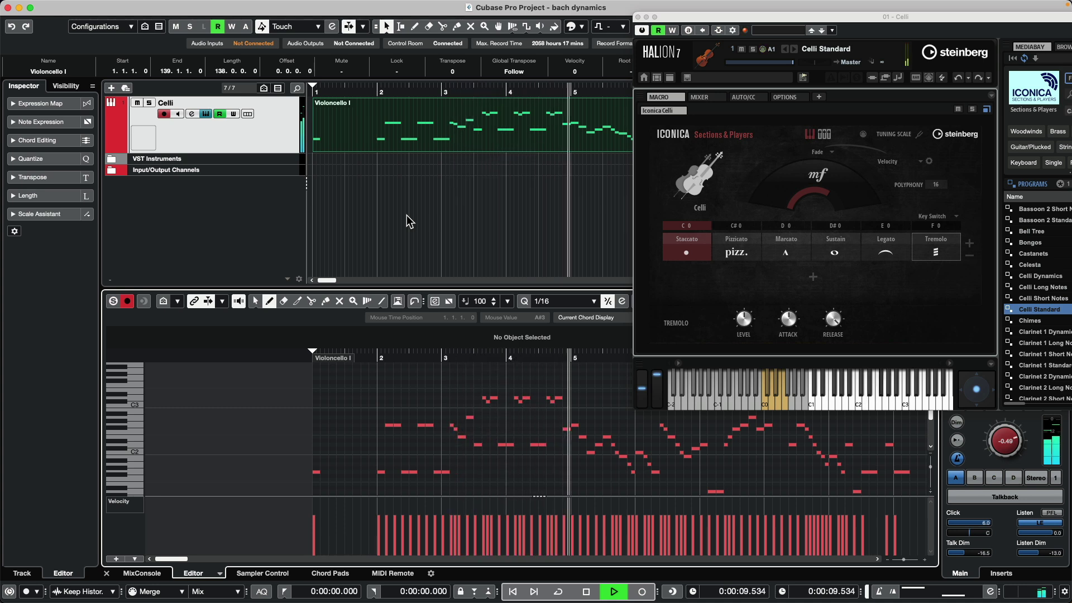
{"action": "key", "text": "space"}
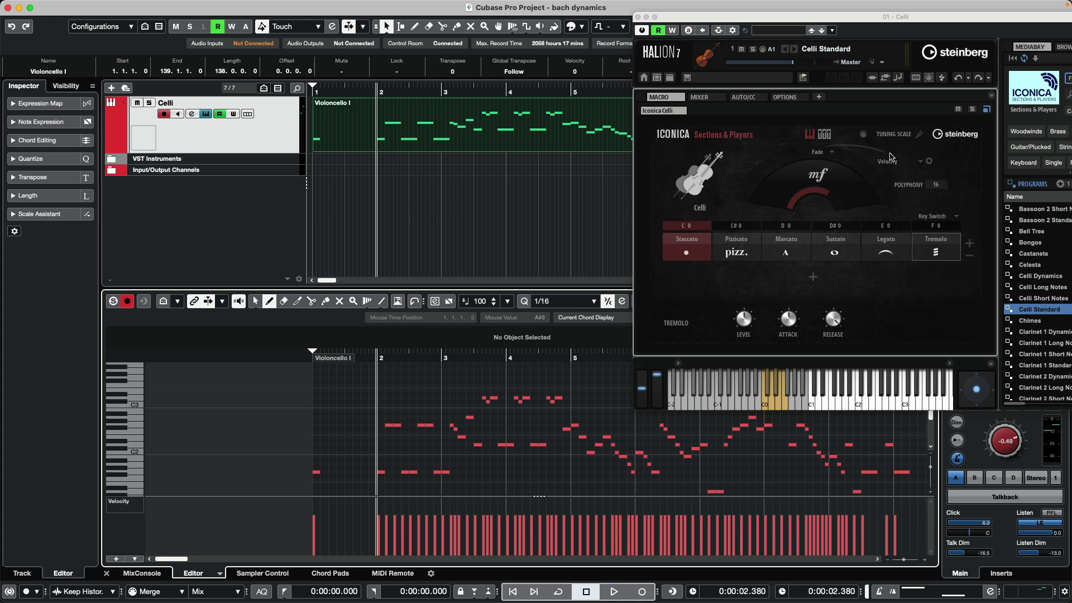
{"action": "left_click", "coordinate": [895, 162]}
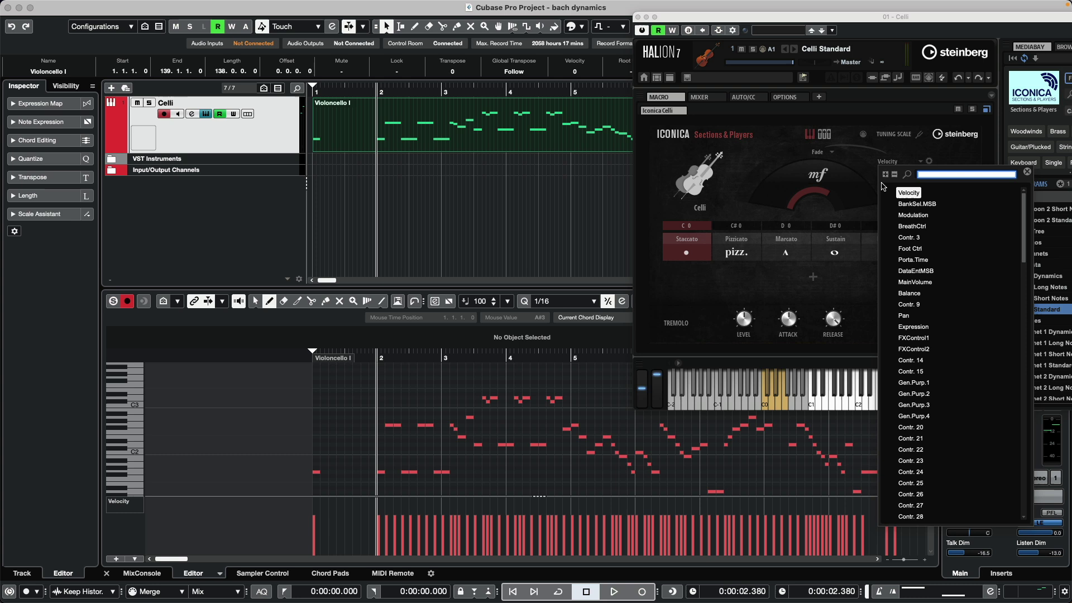
{"action": "left_click", "coordinate": [856, 175]}
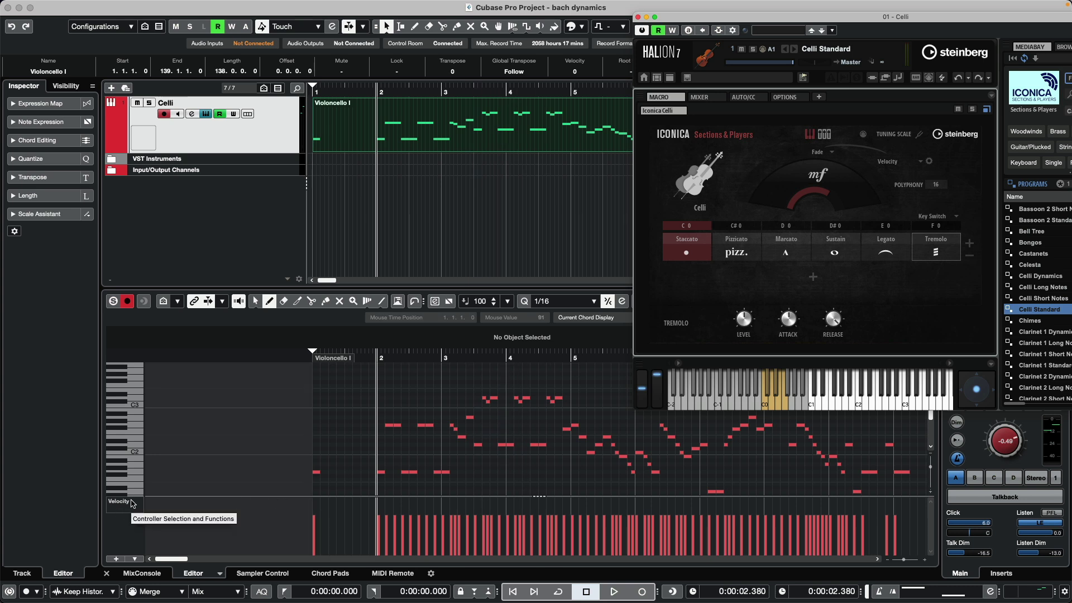
- Switch the Key Editor's lower lane from velocity to Articulations/Dynamics
{"action": "left_click", "coordinate": [120, 502]}
{"action": "scroll", "coordinate": [122, 505], "scroll_direction": "down", "scroll_amount": 5}
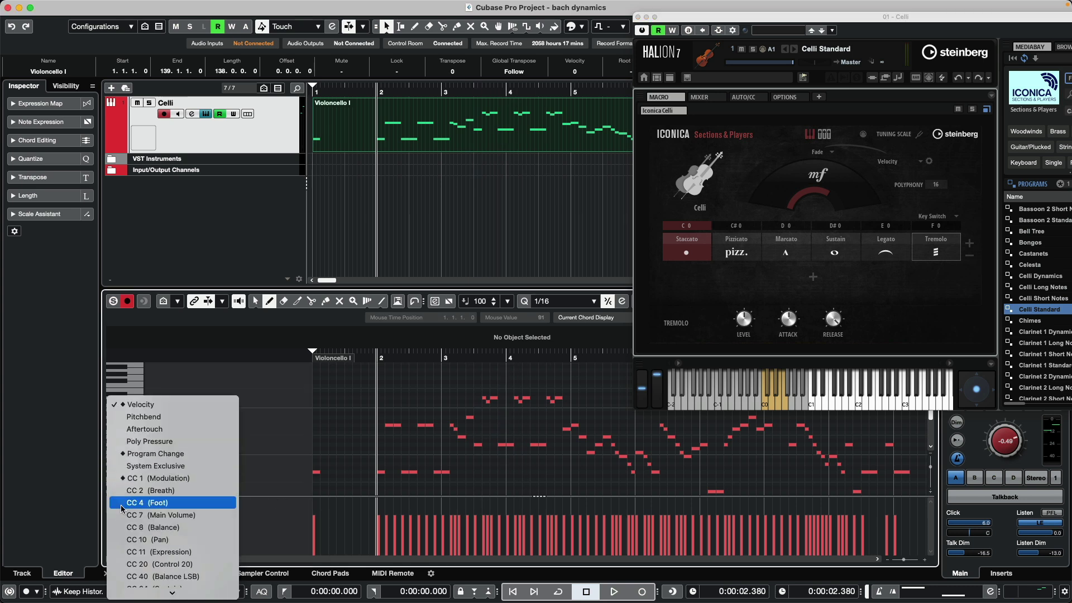
{"action": "left_click", "coordinate": [173, 505]}
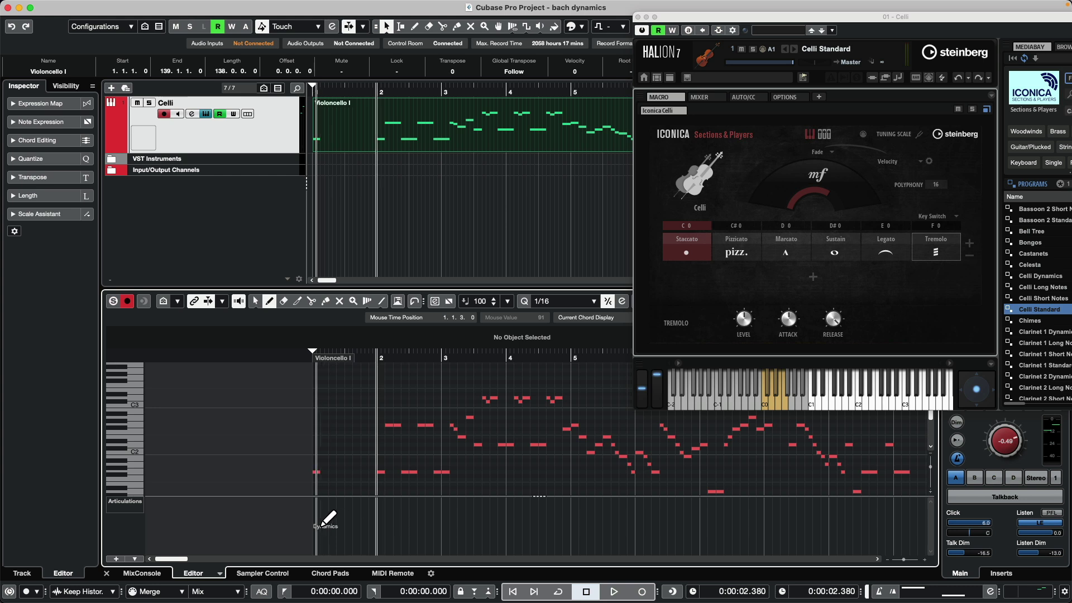
- Add an mf at the cello part's start, then review the Dynamics Mapping range and confirm with OK
{"action": "left_click", "coordinate": [367, 530]}
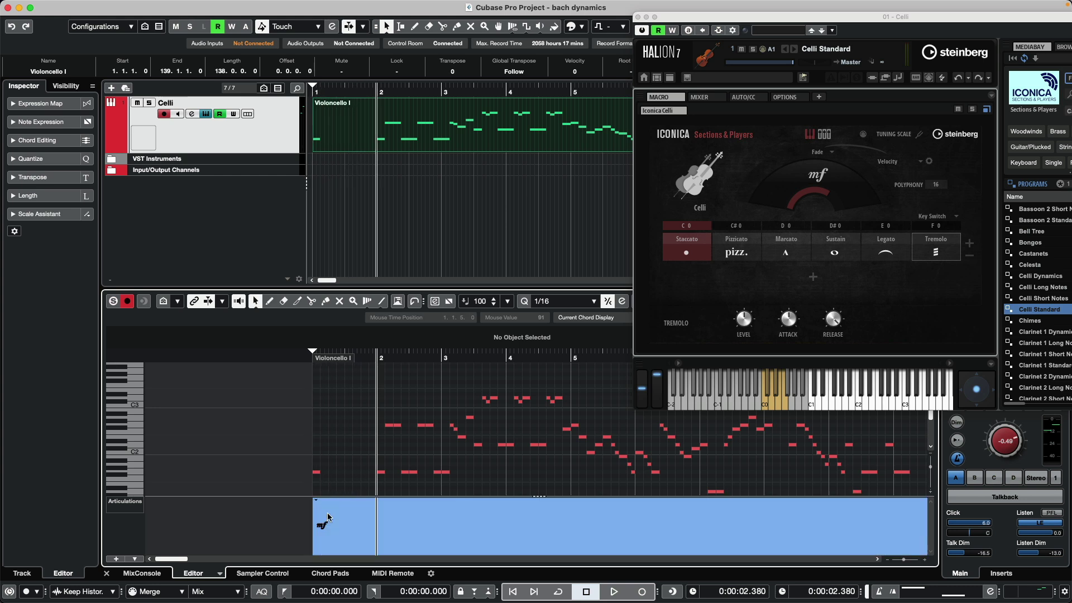
{"action": "key", "text": "1"}
{"action": "left_click", "coordinate": [315, 499]}
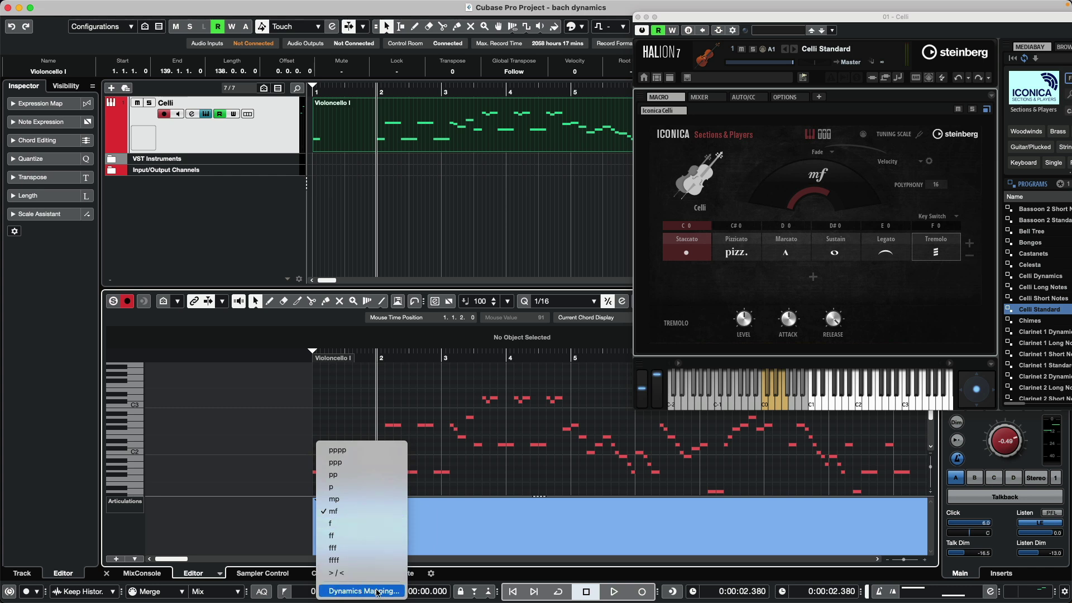
{"action": "left_click", "coordinate": [364, 591]}
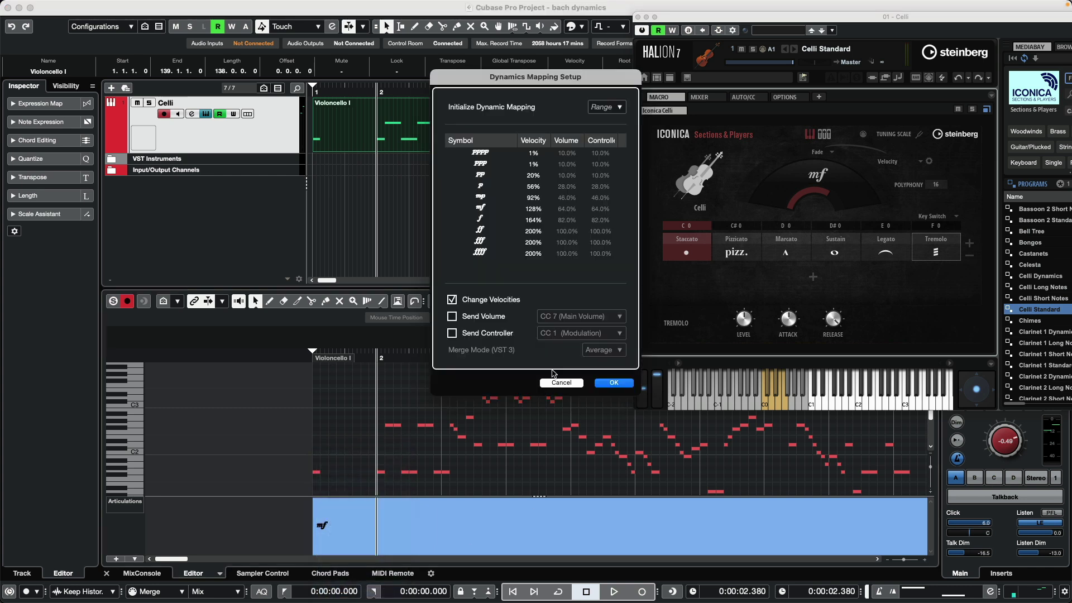
{"action": "left_click", "coordinate": [612, 108]}
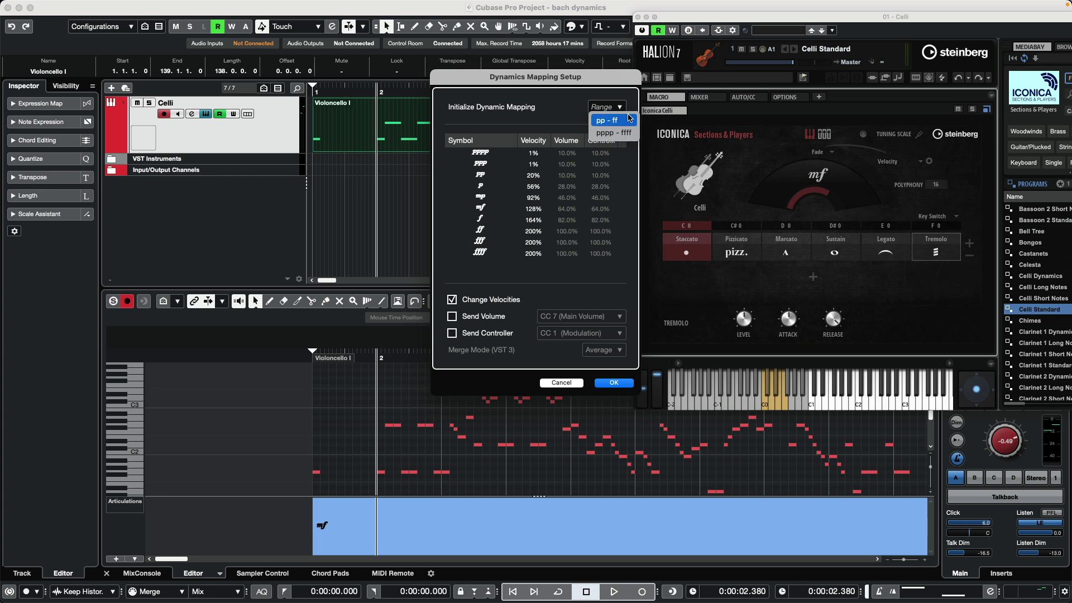
{"action": "left_click", "coordinate": [569, 111]}
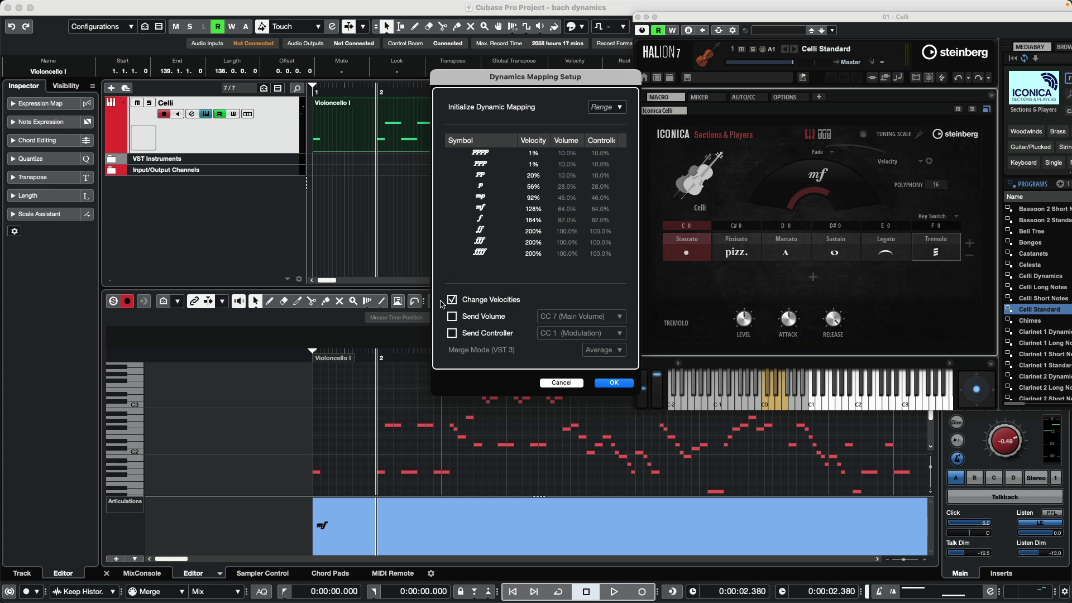
{"action": "left_click", "coordinate": [613, 382]}
- Draw p at bar 2, f late in bar 3 and p at bar 5, then play them back
{"action": "right_click", "coordinate": [380, 521]}
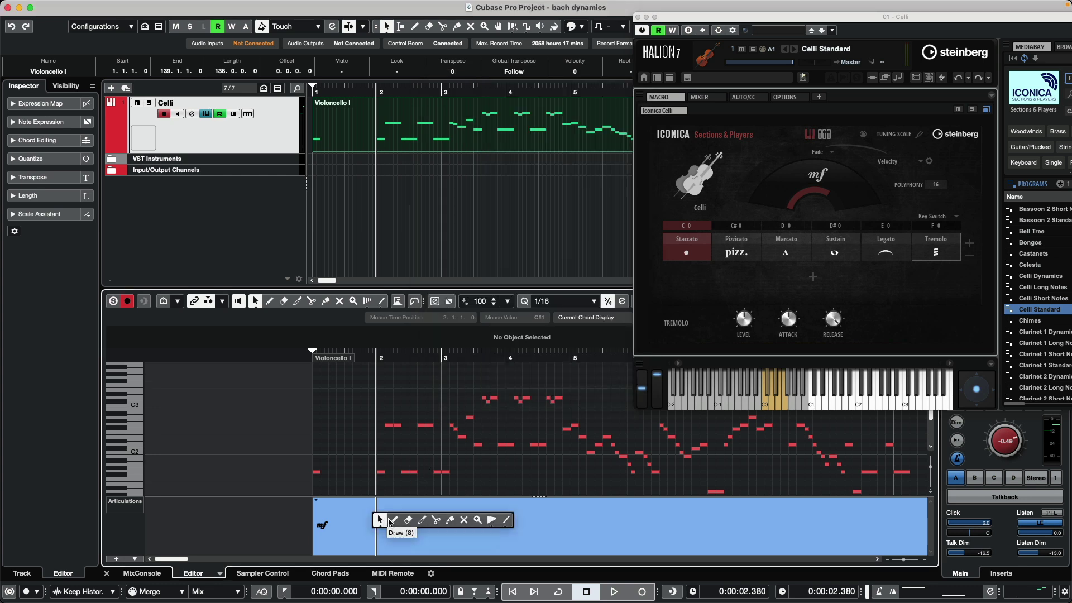
{"action": "left_click", "coordinate": [393, 520]}
{"action": "left_click", "coordinate": [389, 526]}
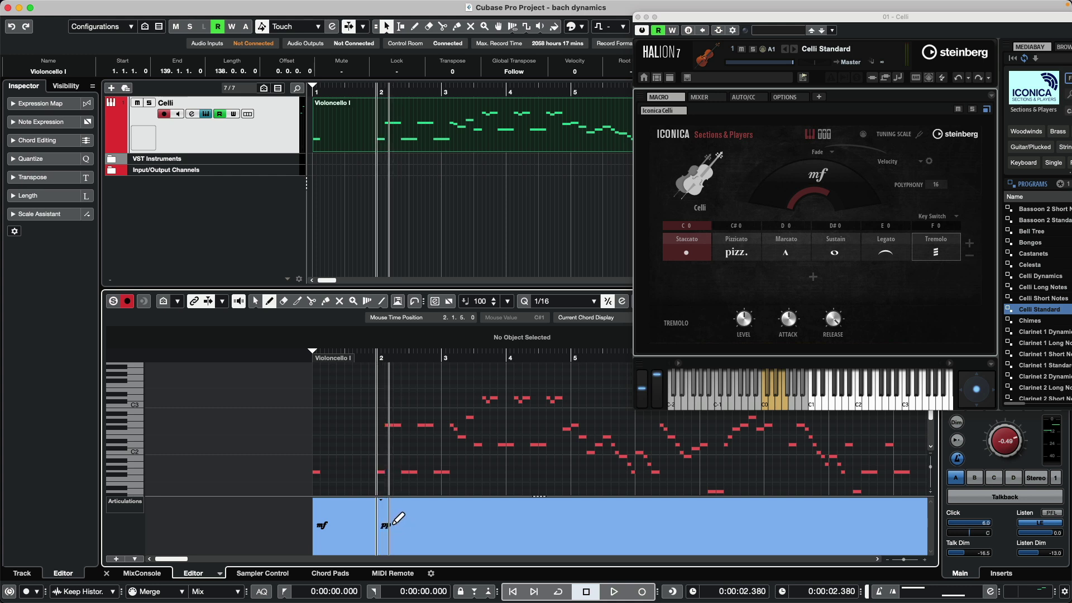
{"action": "mouse_move", "coordinate": [398, 520]}
{"action": "left_mouse_down"}
{"action": "mouse_move", "coordinate": [404, 529]}
{"action": "mouse_move", "coordinate": [401, 517]}
{"action": "left_mouse_up"}
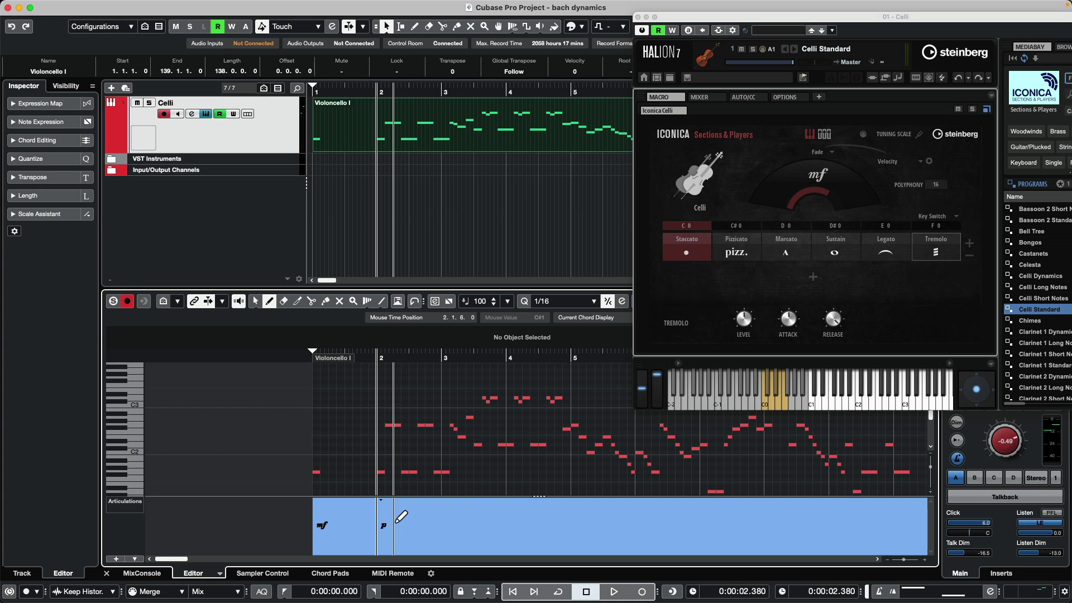
{"action": "left_click", "coordinate": [495, 523]}
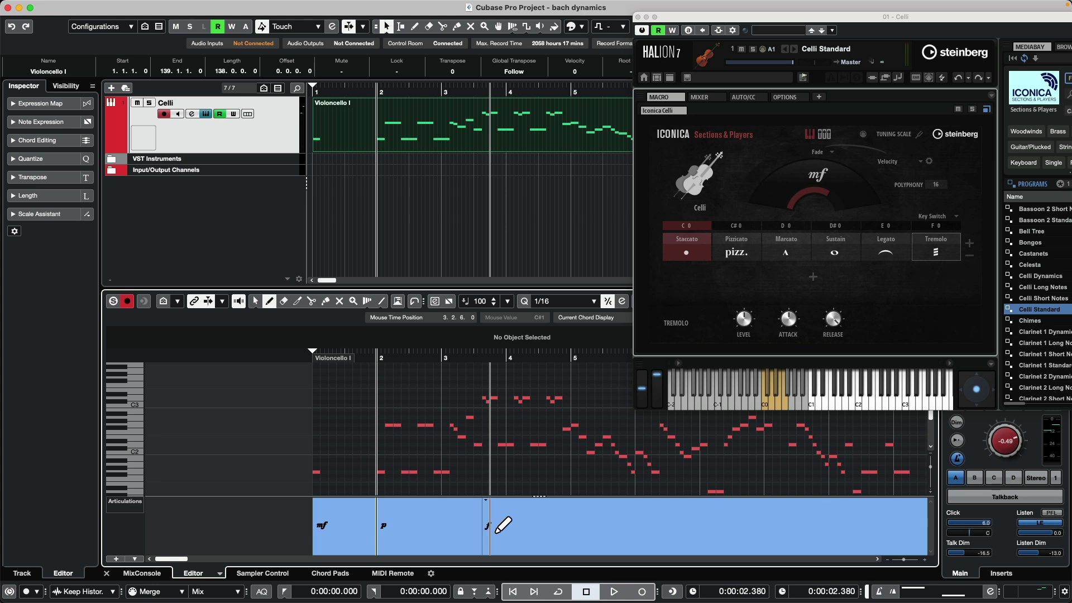
{"action": "left_click_drag", "start_coordinate": [497, 529], "coordinate": [495, 519]}
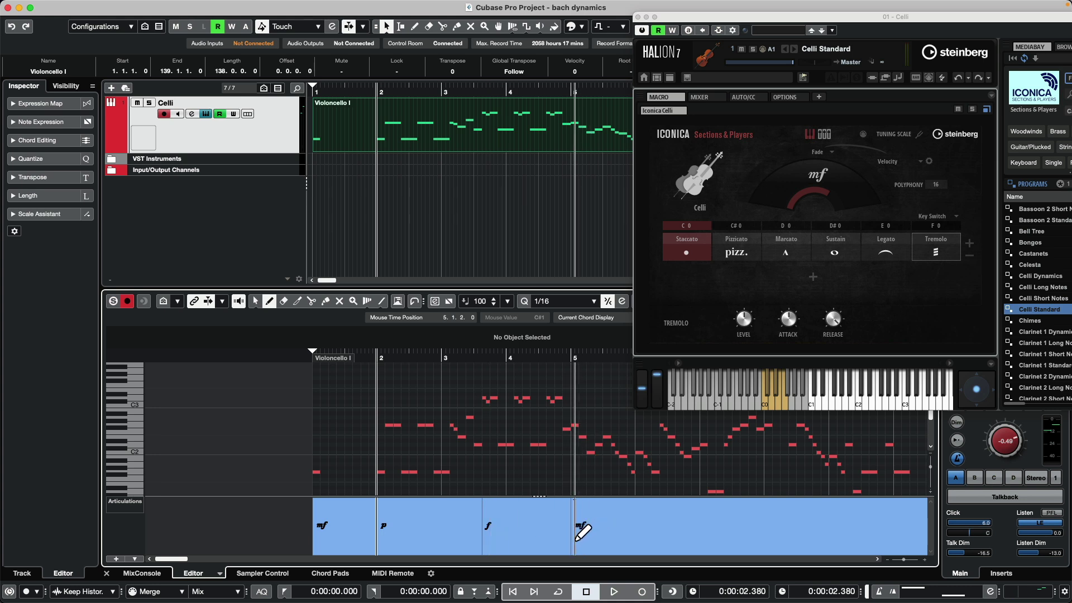
{"action": "left_click", "coordinate": [577, 537]}
{"action": "left_click_drag", "start_coordinate": [598, 525], "coordinate": [596, 534]}
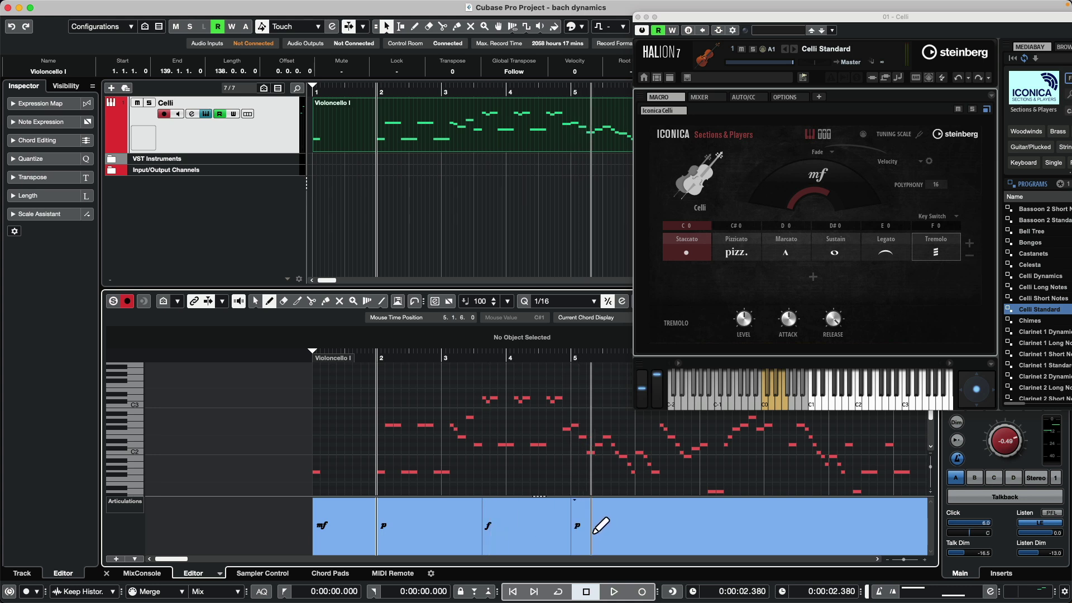
{"action": "key", "text": "space"}
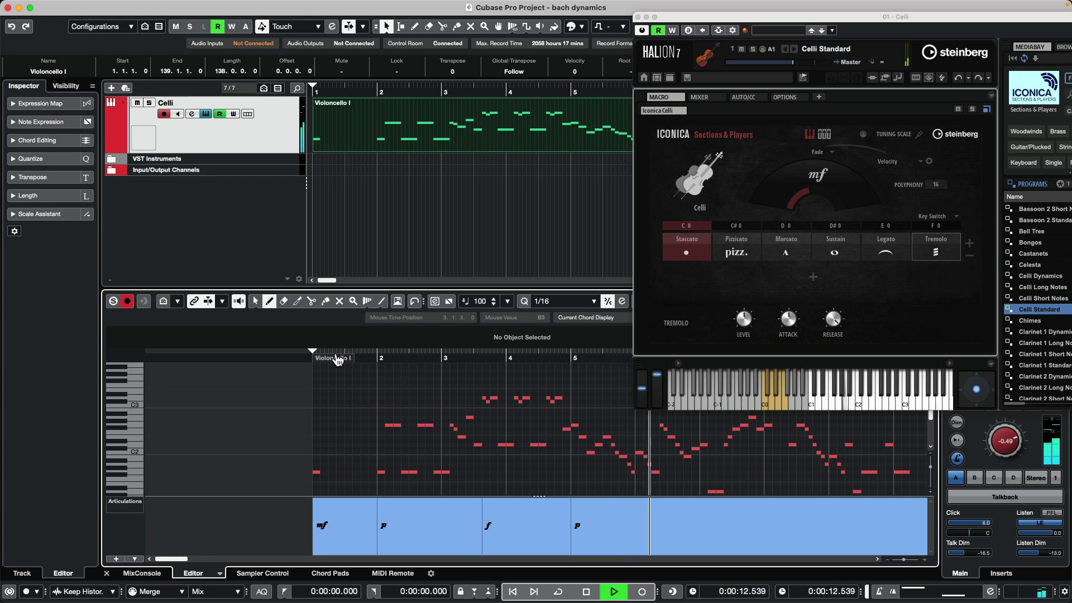
- Stop playback and erase the p, f and mf dynamics markings with the Eraser
{"action": "key", "text": "space"}
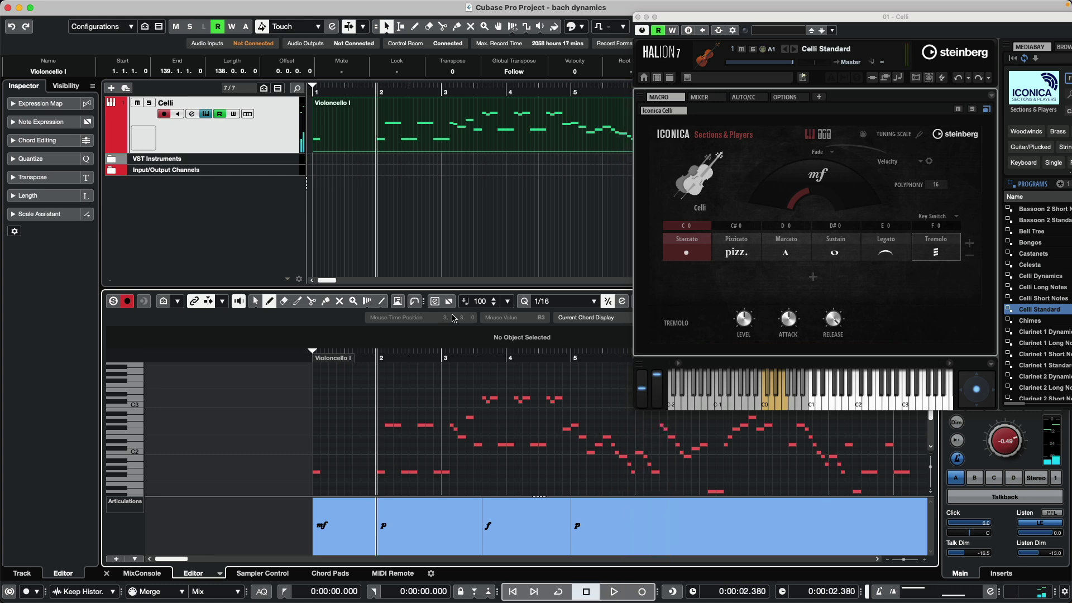
{"action": "right_click", "coordinate": [617, 508]}
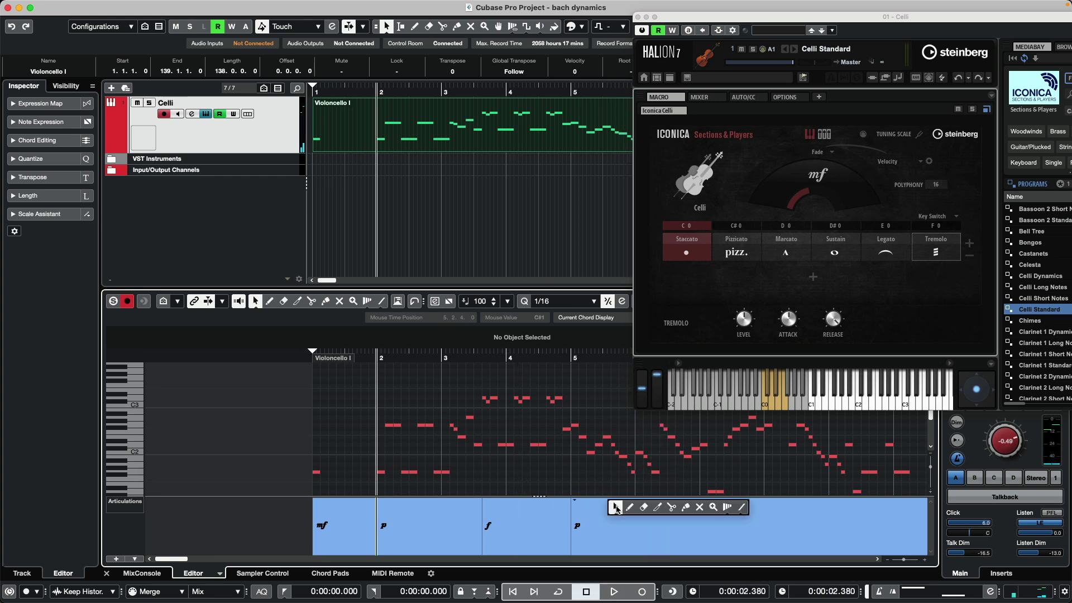
{"action": "left_click", "coordinate": [644, 507]}
{"action": "left_click", "coordinate": [623, 518]}
{"action": "left_click", "coordinate": [530, 524]}
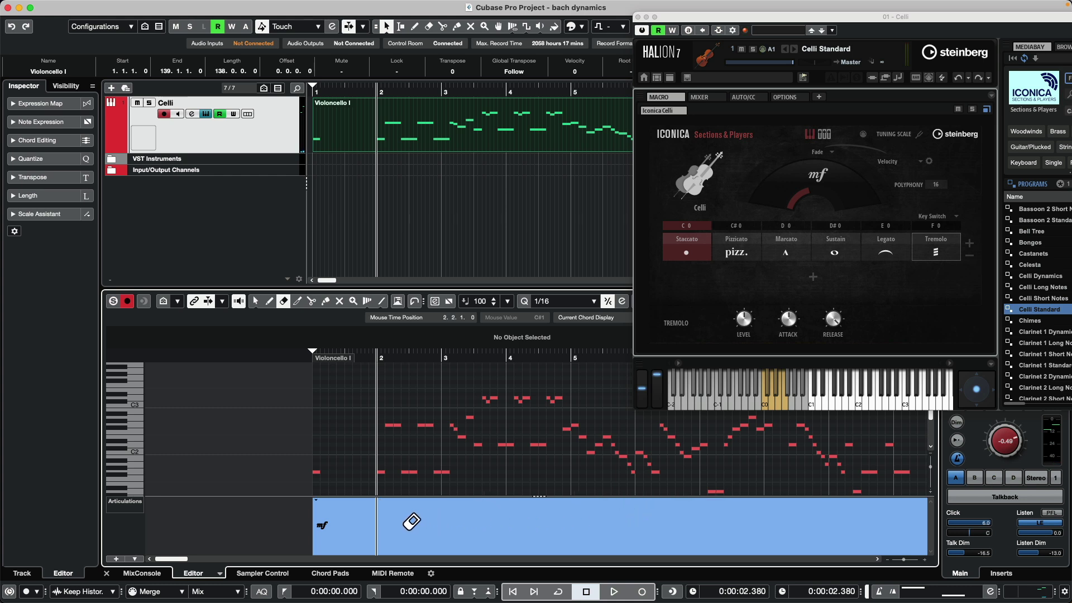
{"action": "left_click", "coordinate": [382, 525]}
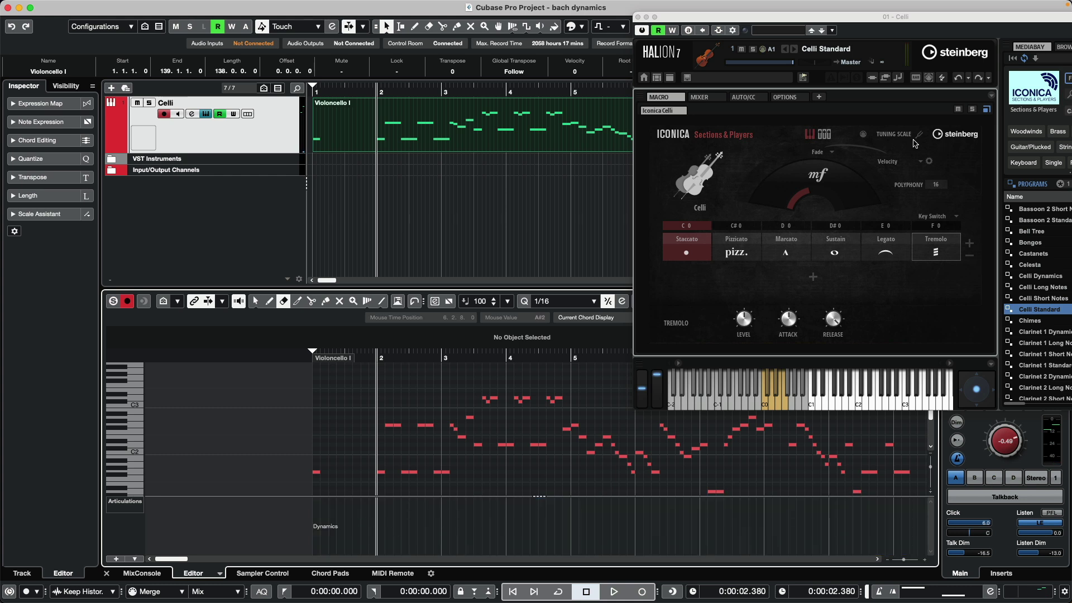
- Set HALion's Velocity selector to Expression and draw a new mf at bar 2
{"action": "left_click", "coordinate": [896, 161]}
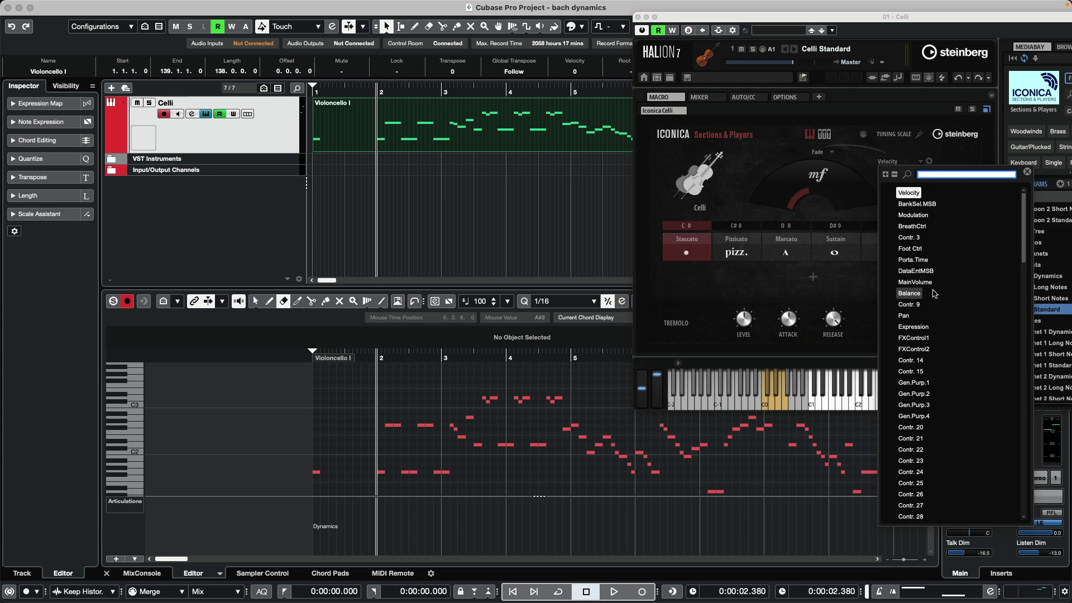
{"action": "left_click", "coordinate": [930, 328]}
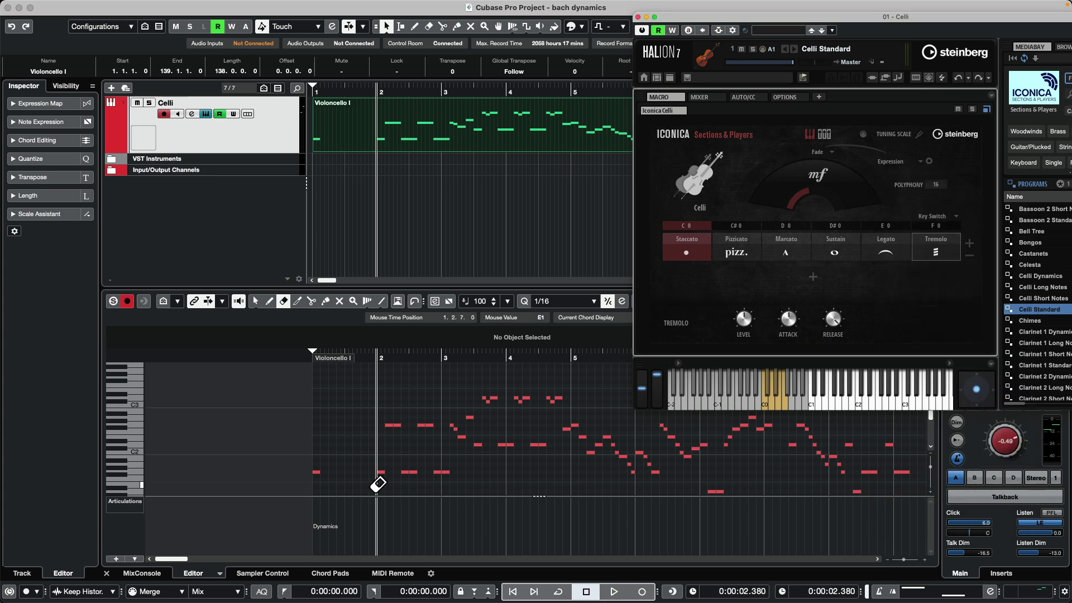
{"action": "key", "text": "8"}
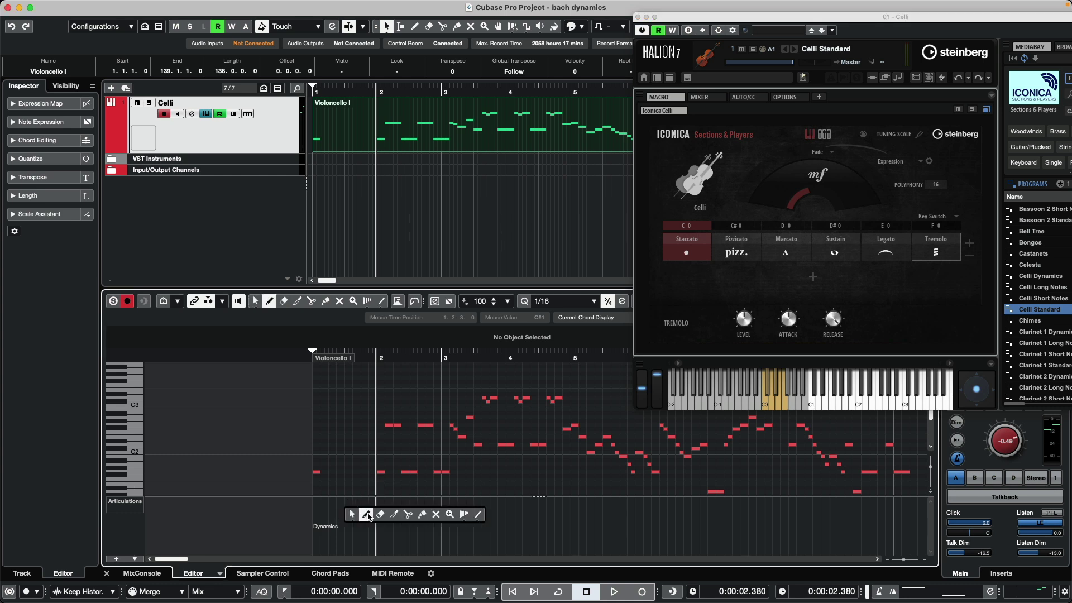
{"action": "left_click", "coordinate": [389, 520]}
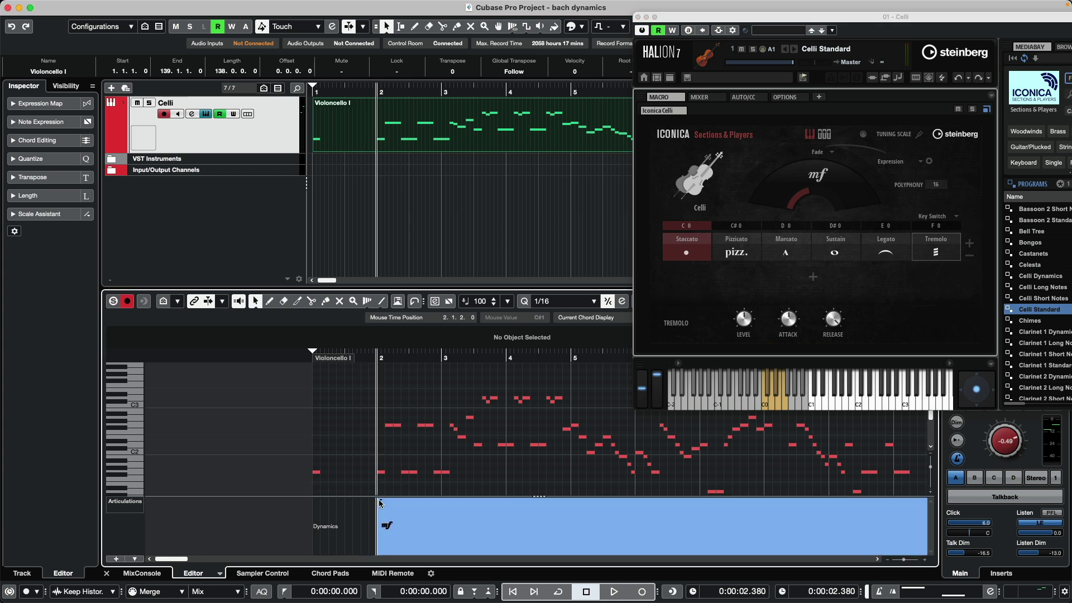
- In Dynamics Mapping Setup, enable Send Controller as CC 11 (Expression) and untick Change Velocities
{"action": "left_click", "coordinate": [382, 503]}
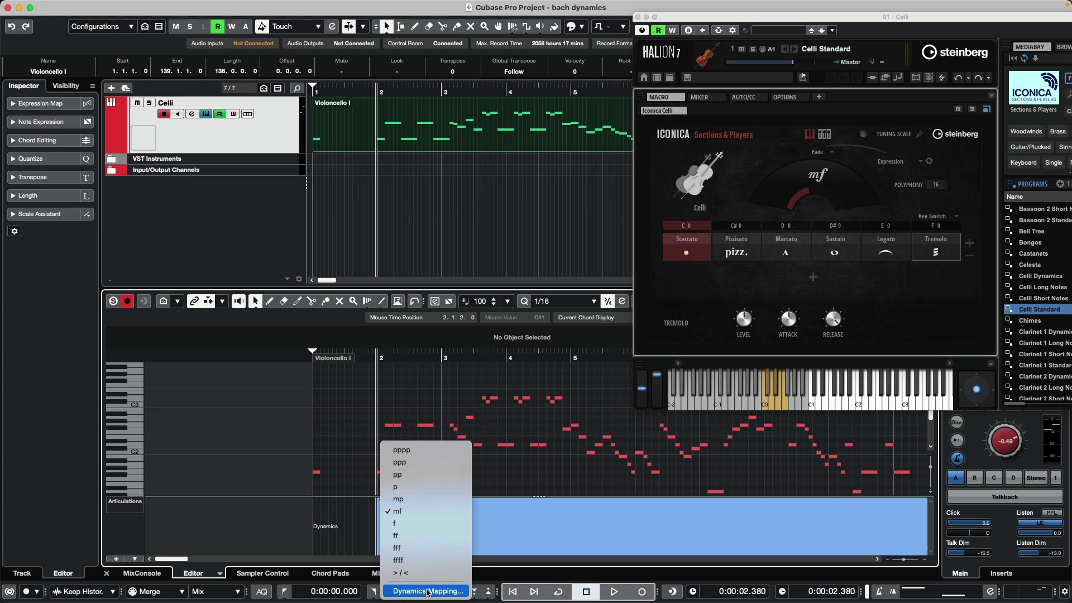
{"action": "left_click", "coordinate": [428, 591]}
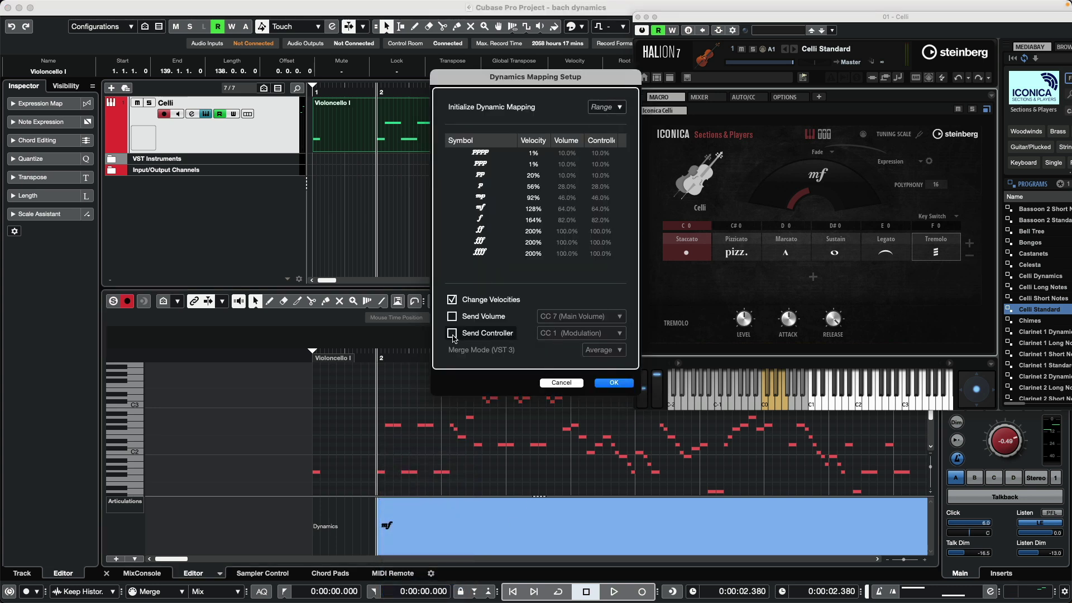
{"action": "left_click", "coordinate": [452, 333]}
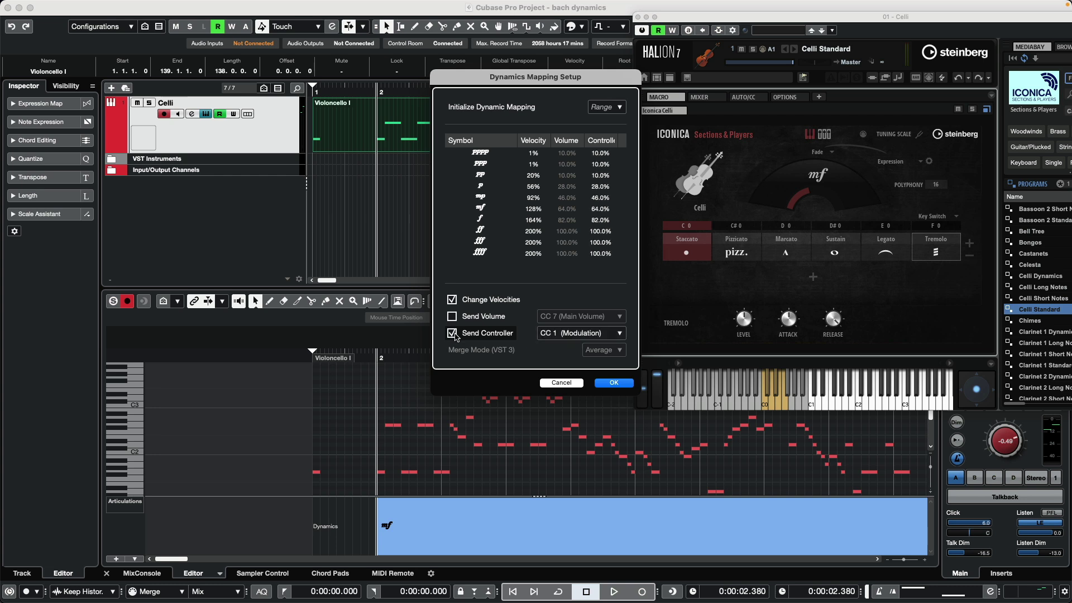
{"action": "left_click", "coordinate": [577, 333]}
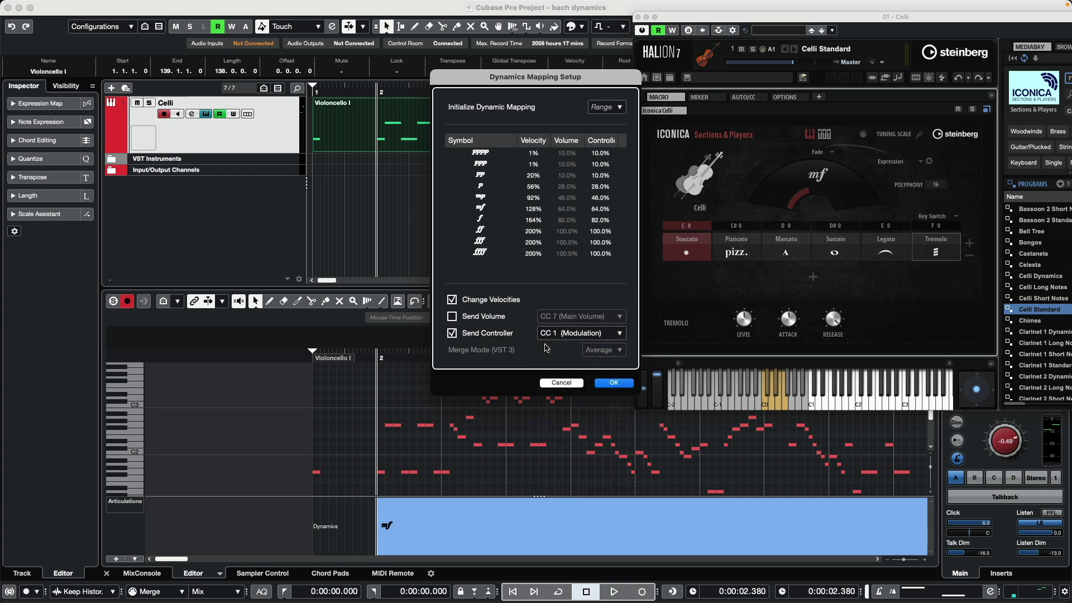
{"action": "left_click", "coordinate": [601, 406]}
{"action": "left_click", "coordinate": [452, 302]}
{"action": "left_click", "coordinate": [606, 107]}
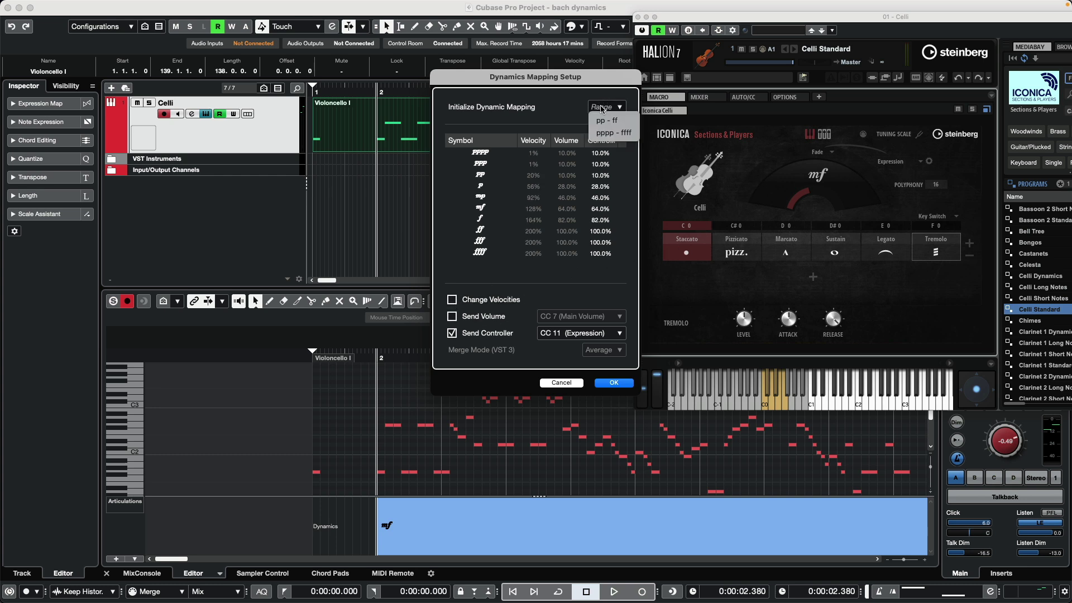
{"action": "left_click", "coordinate": [606, 120]}
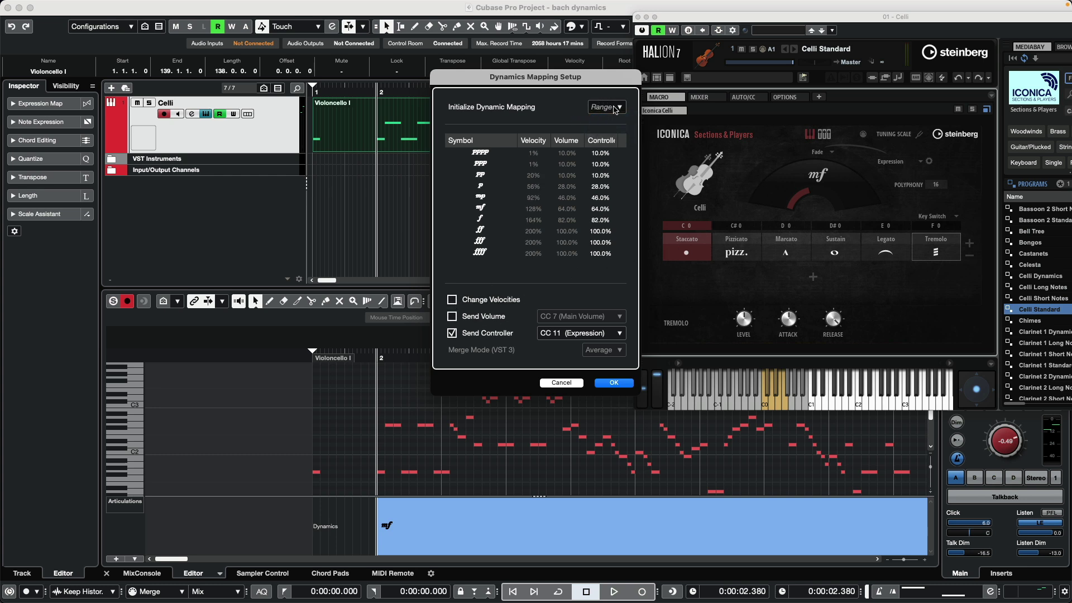
- Confirm the mapping, then draw an f in bar 3 and a p at bar 4
{"action": "left_click", "coordinate": [614, 383]}
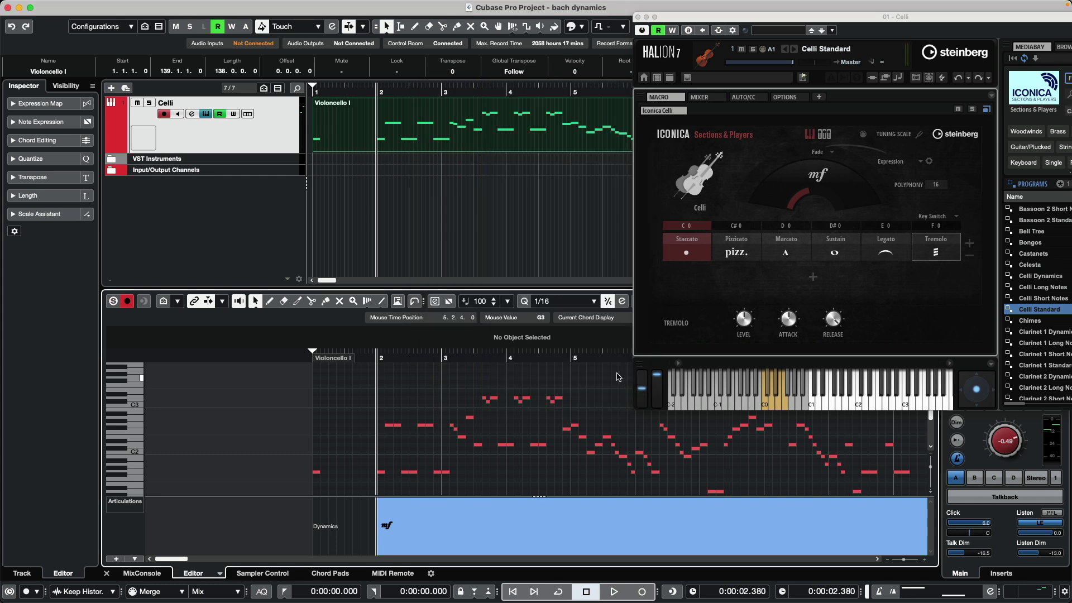
{"action": "right_click", "coordinate": [496, 522]}
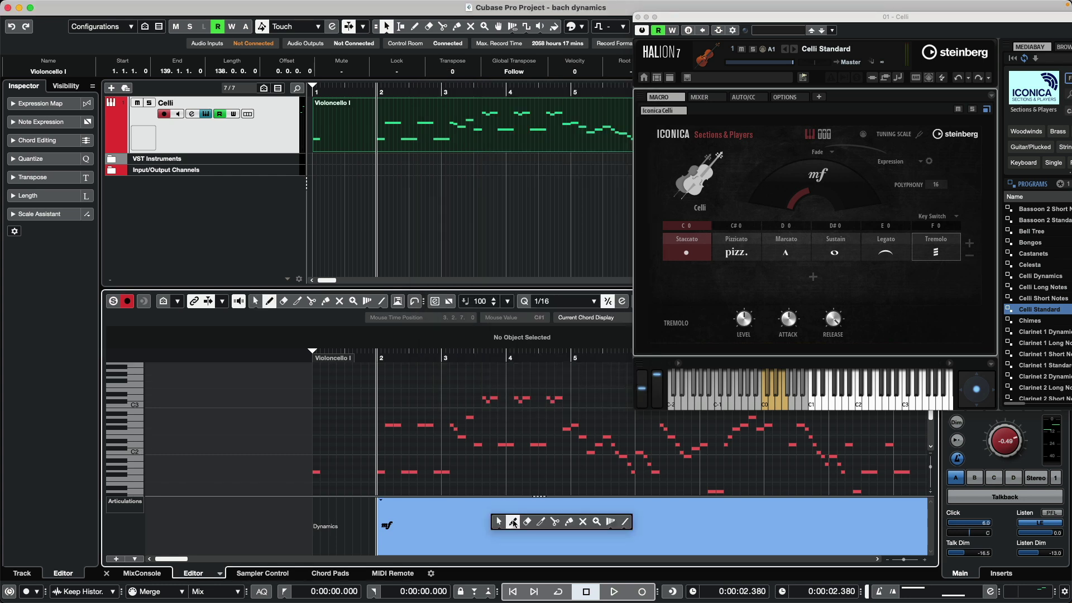
{"action": "left_click", "coordinate": [506, 522]}
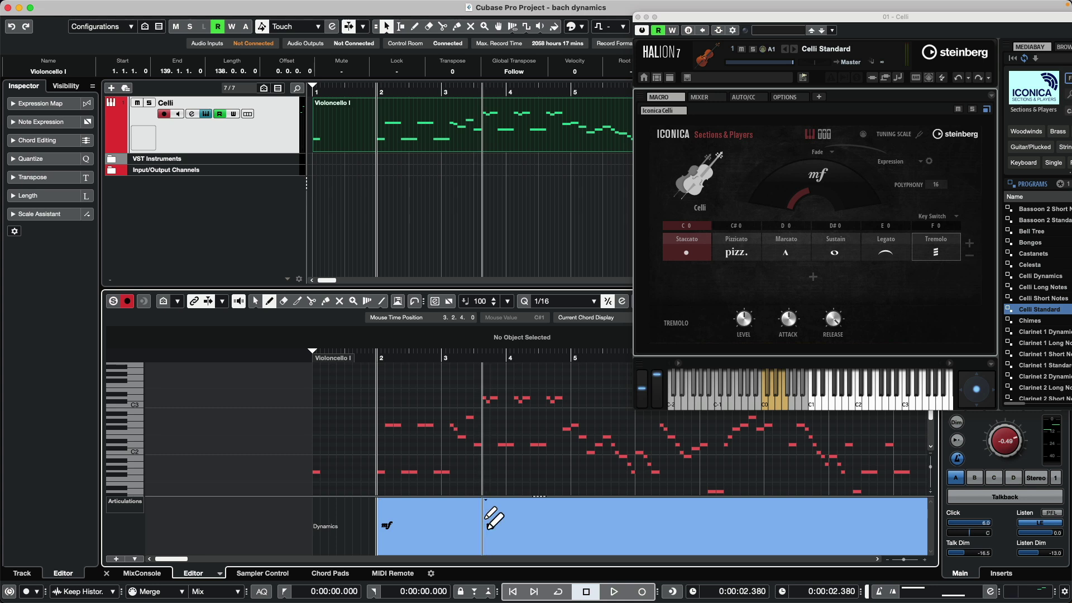
{"action": "left_click", "coordinate": [485, 528]}
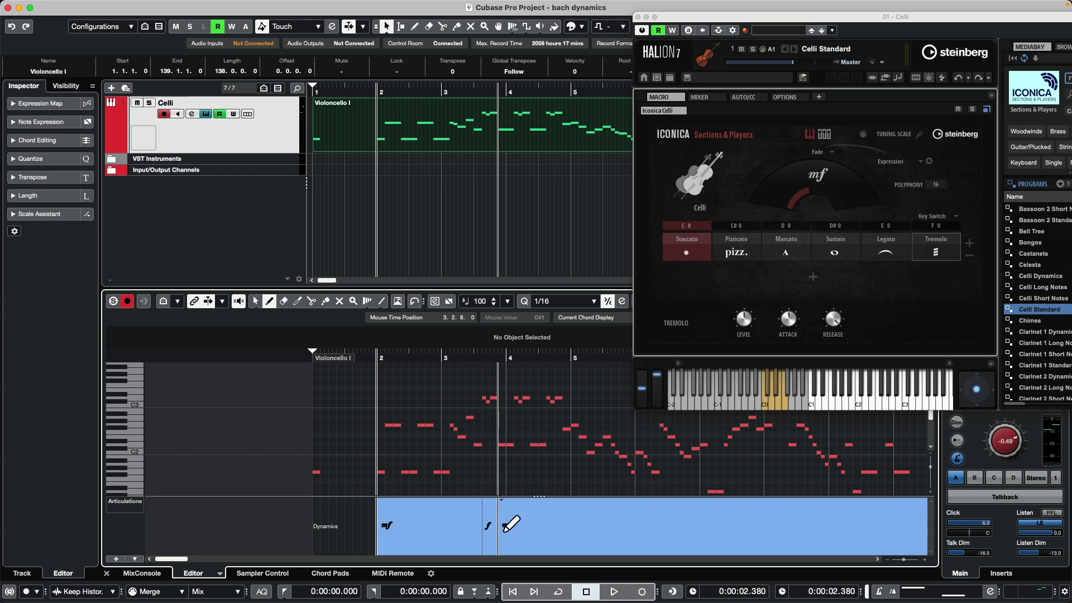
{"action": "left_click", "coordinate": [508, 529]}
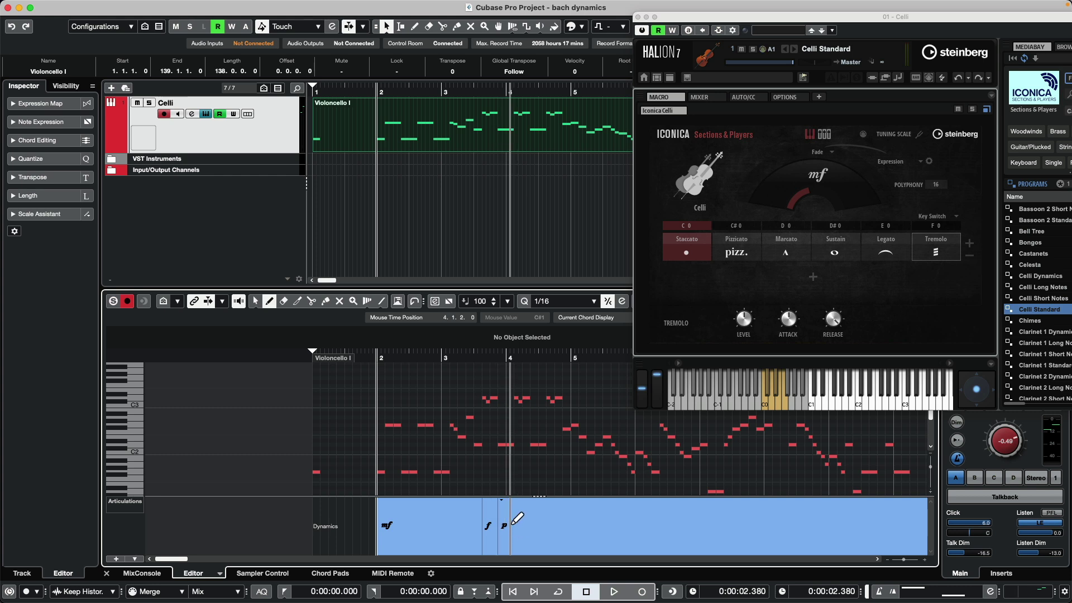
{"action": "left_click", "coordinate": [514, 531]}
- Add further alternating f and p markings through the rest of bar 4
{"action": "left_click", "coordinate": [523, 529]}
{"action": "left_click", "coordinate": [535, 524]}
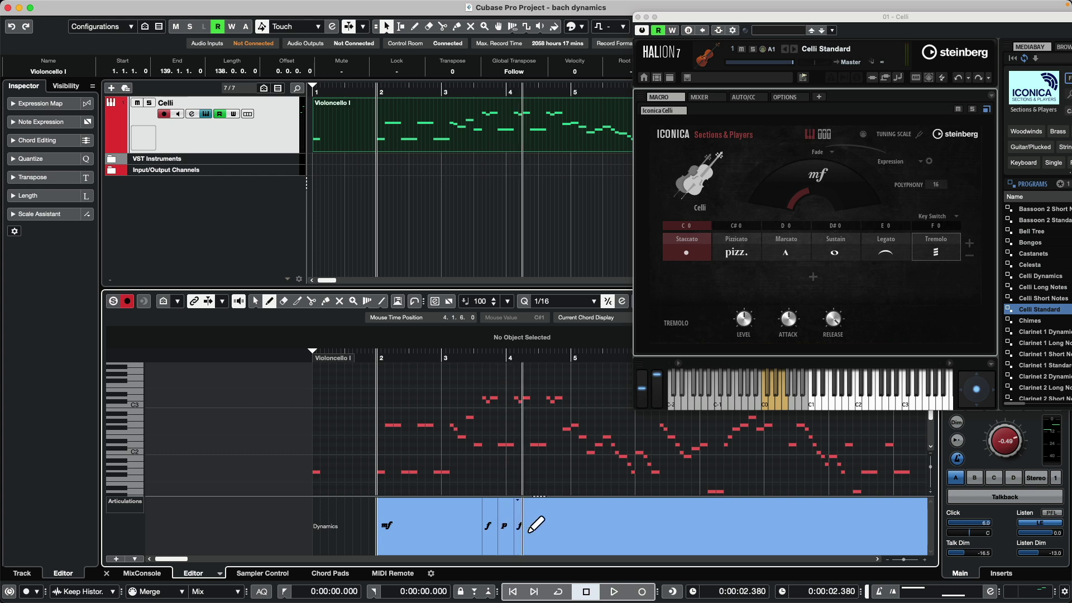
{"action": "left_click", "coordinate": [537, 531]}
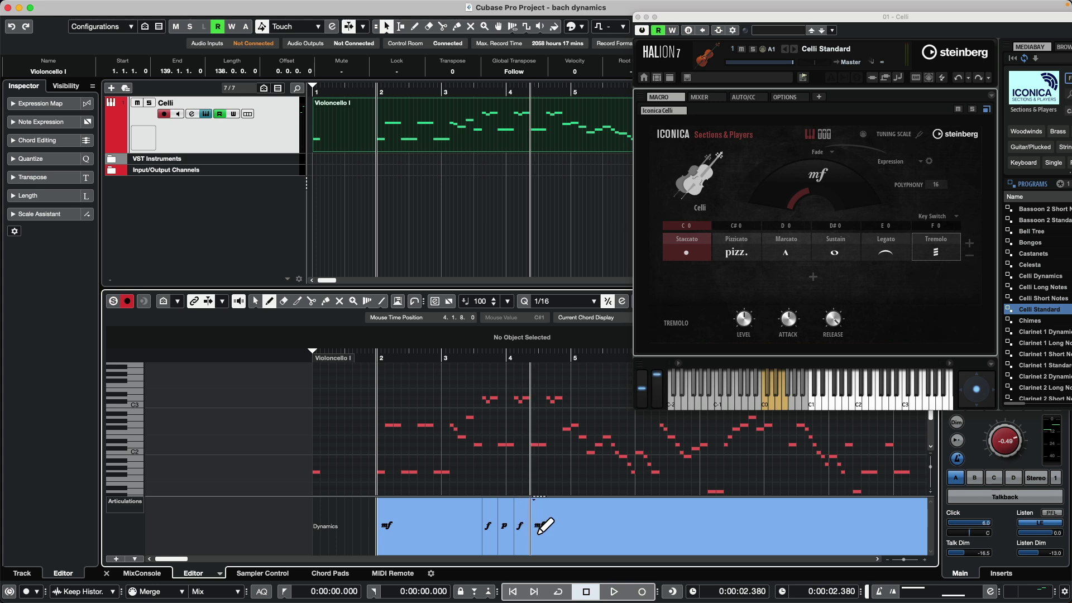
{"action": "left_click", "coordinate": [544, 529]}
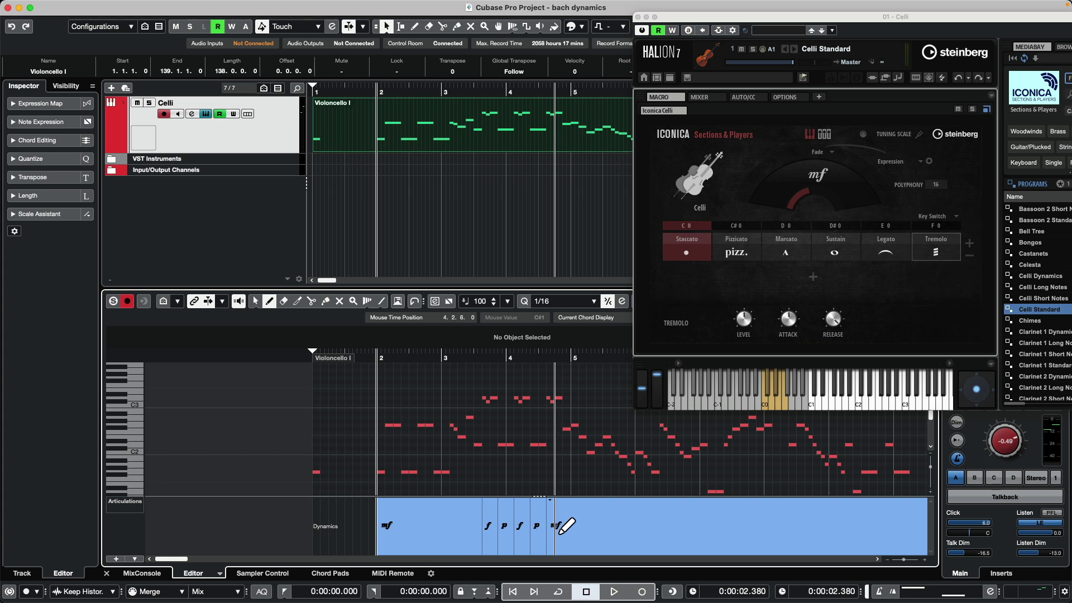
{"action": "left_click", "coordinate": [555, 529]}
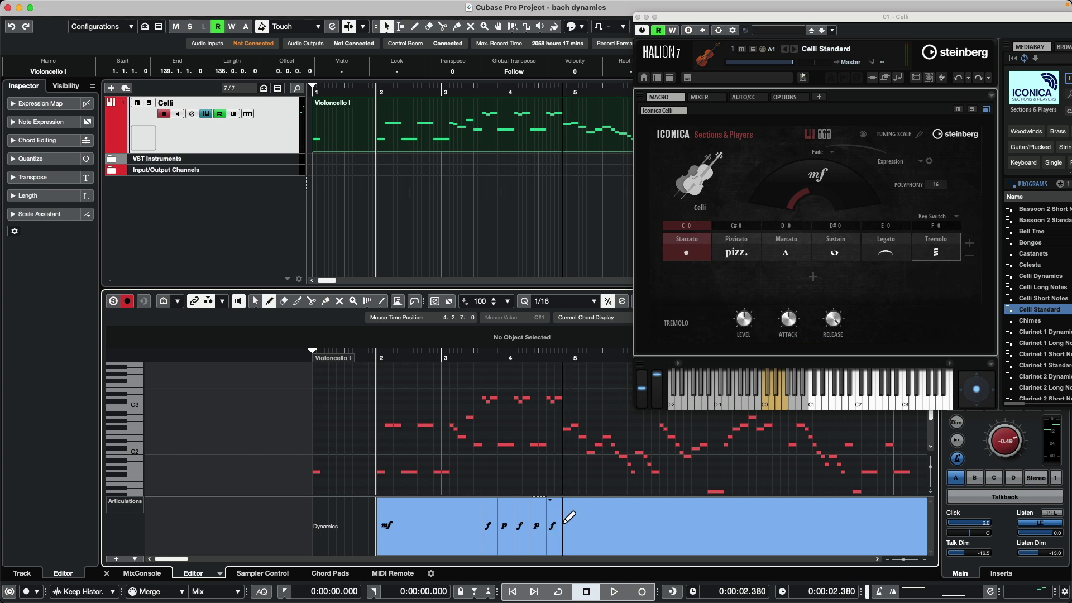
{"action": "left_click", "coordinate": [568, 529]}
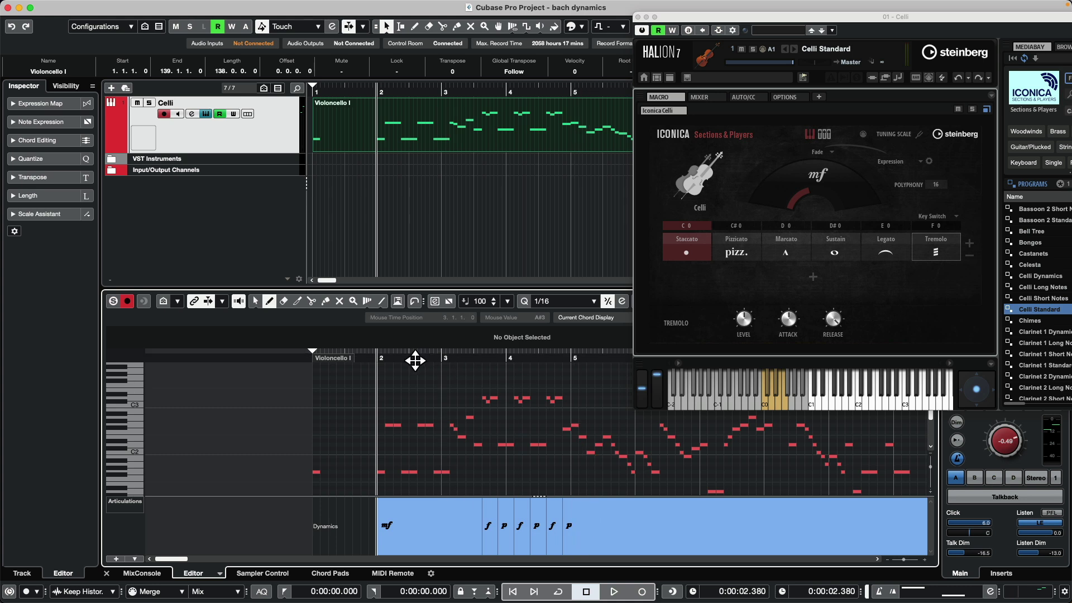
{"action": "left_click", "coordinate": [369, 358]}
{"action": "key", "text": "space"}
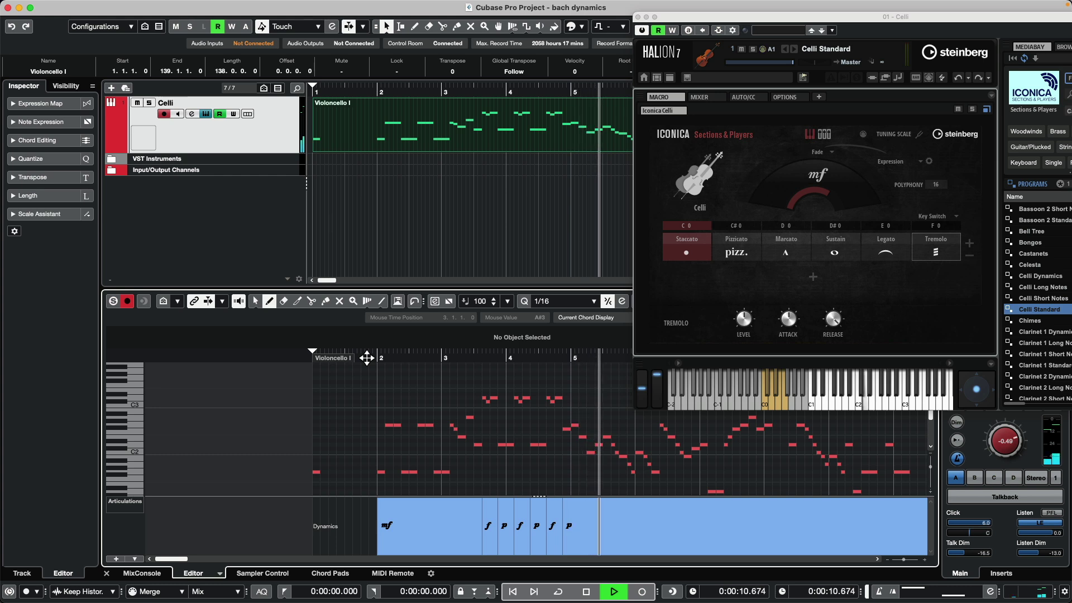
{"action": "key", "text": "space"}
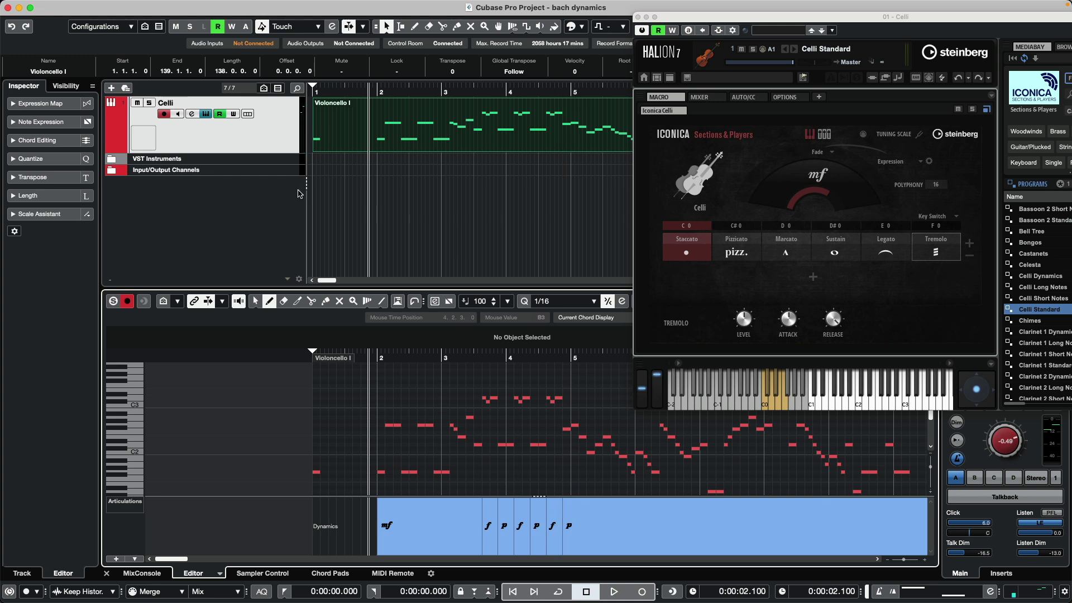
- Open the Violoncello I part in the Score Editor from the Scores menu
{"action": "left_click", "coordinate": [220, 6]}
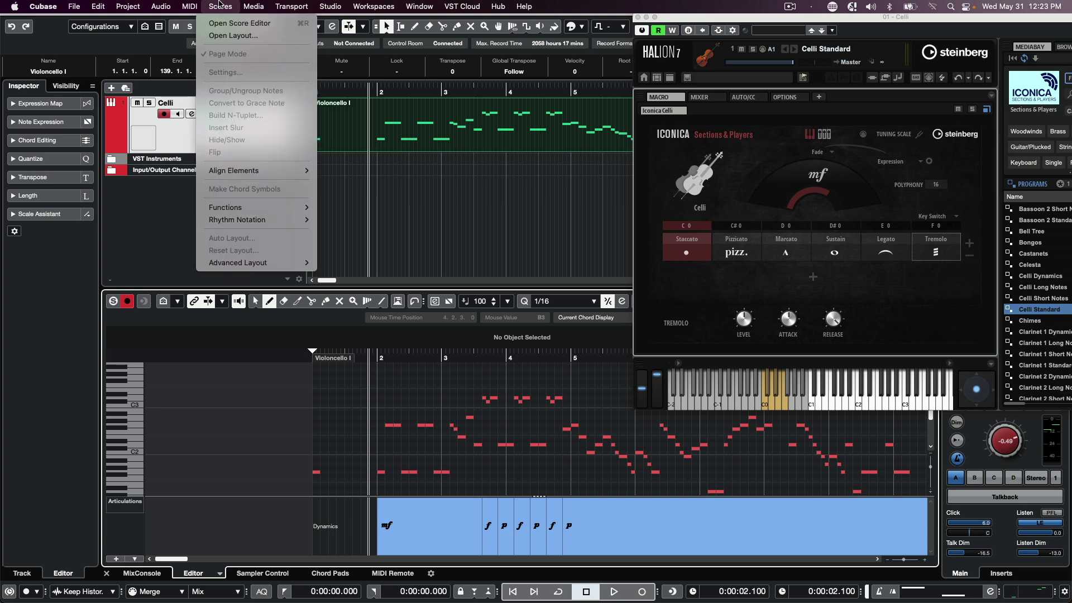
{"action": "left_click", "coordinate": [240, 24]}
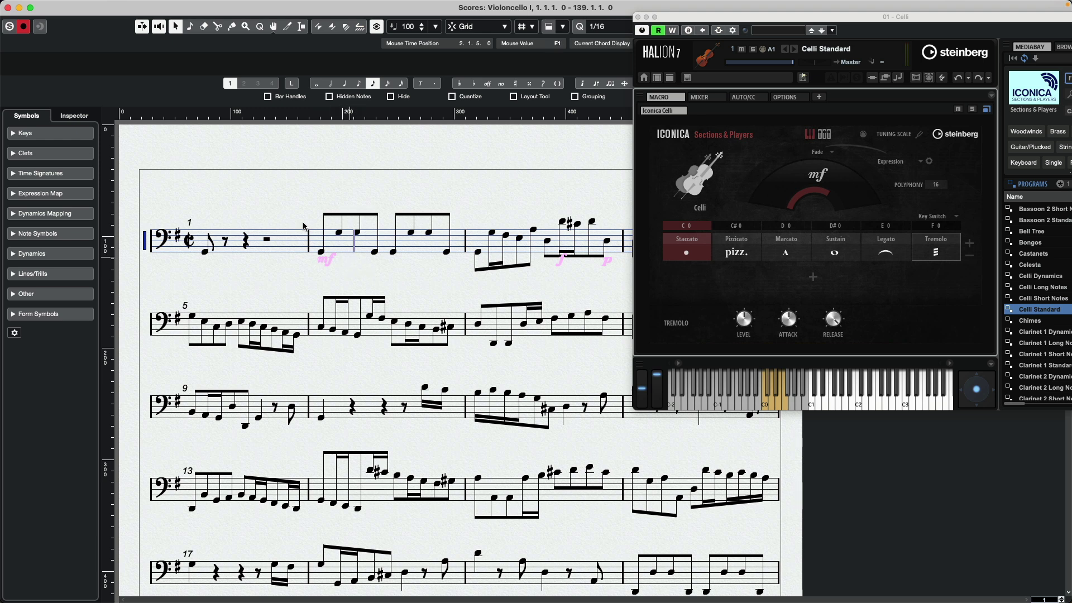
- Turn off the Dynamics Mapping colour under Preferences > Scores > Colors for Additional Meanings and apply
{"action": "left_click", "coordinate": [43, 6]}
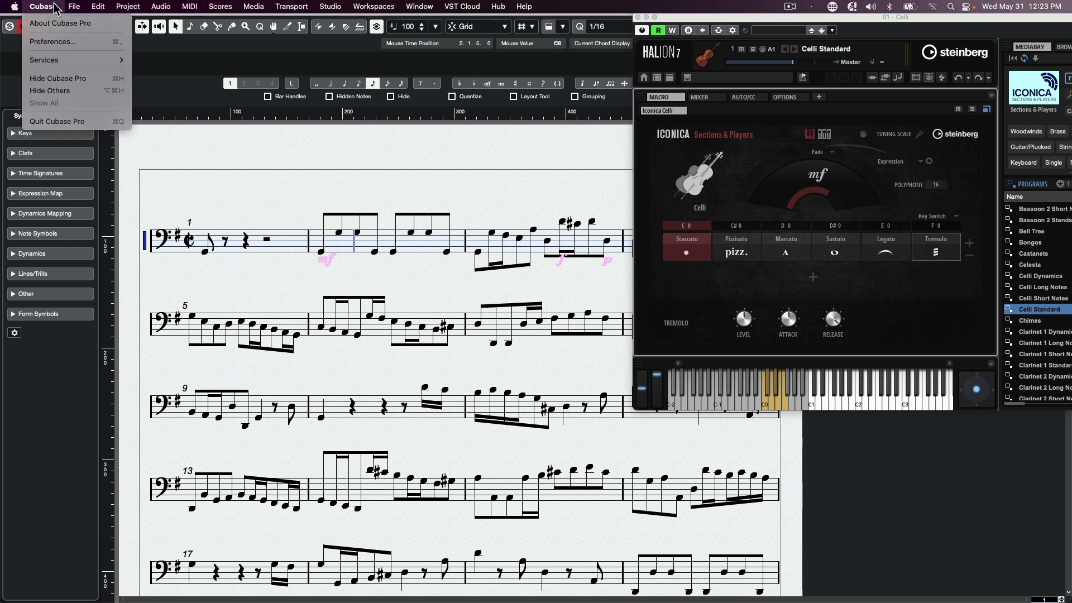
{"action": "left_click", "coordinate": [56, 40]}
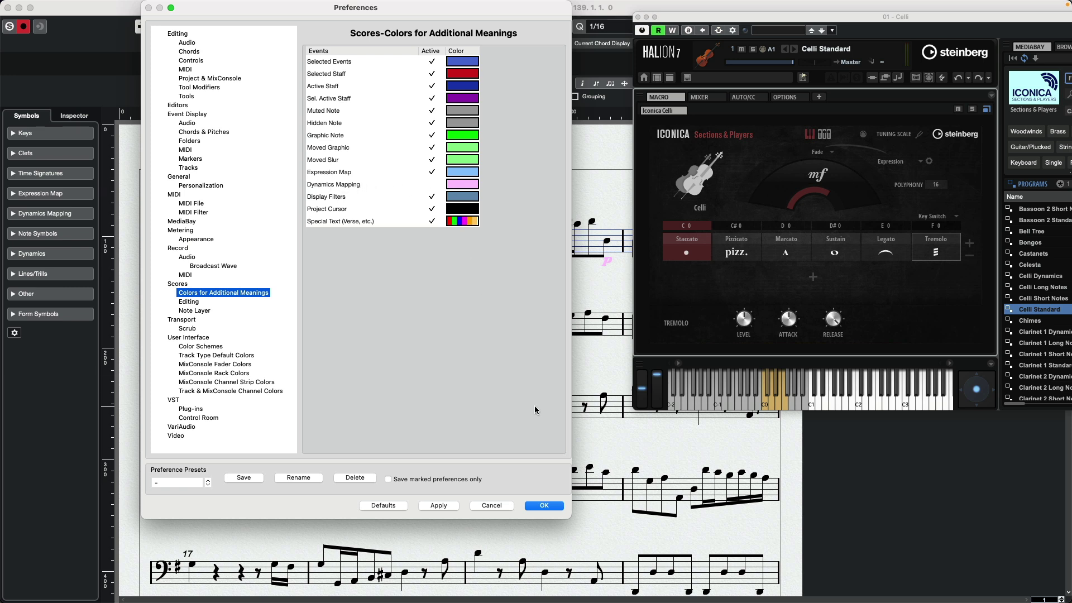
{"action": "left_click", "coordinate": [438, 506]}
- Close Preferences and select the f, p and mf dynamics in the score
{"action": "left_click", "coordinate": [540, 508]}
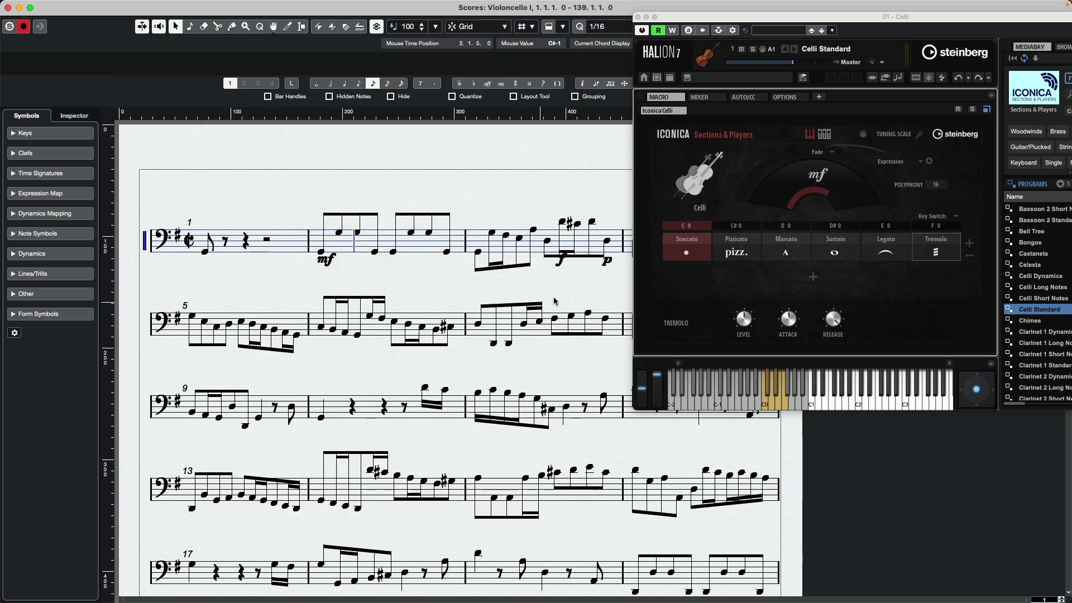
{"action": "left_click", "coordinate": [561, 265]}
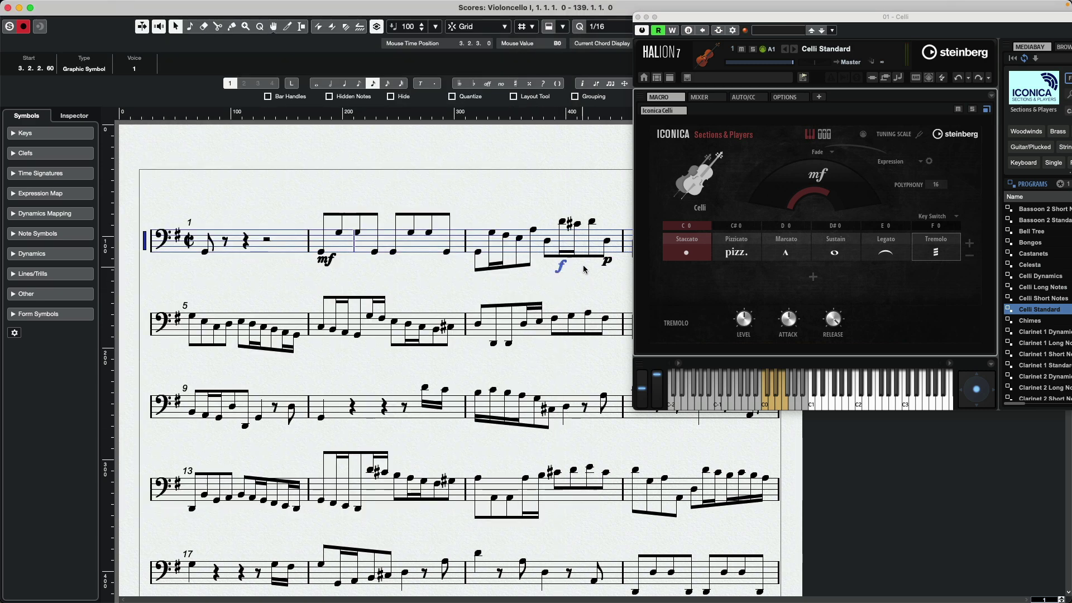
{"action": "left_click", "coordinate": [609, 270]}
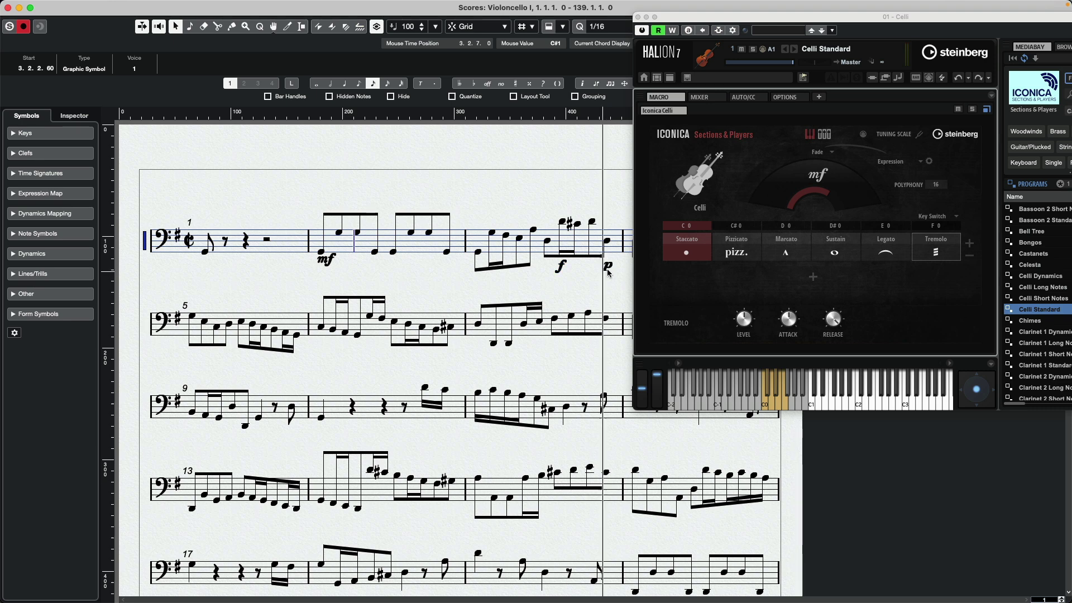
{"action": "left_click", "coordinate": [326, 260]}
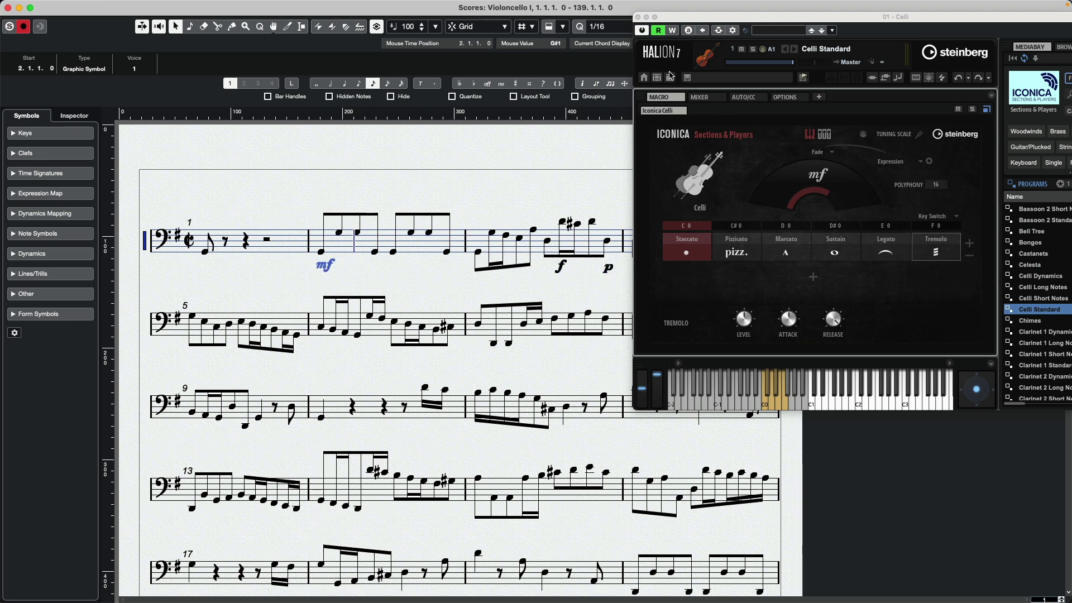
- Close HALion, drag the bar 4 p lower under the staff, and close the Score Editor
{"action": "left_click", "coordinate": [638, 17]}
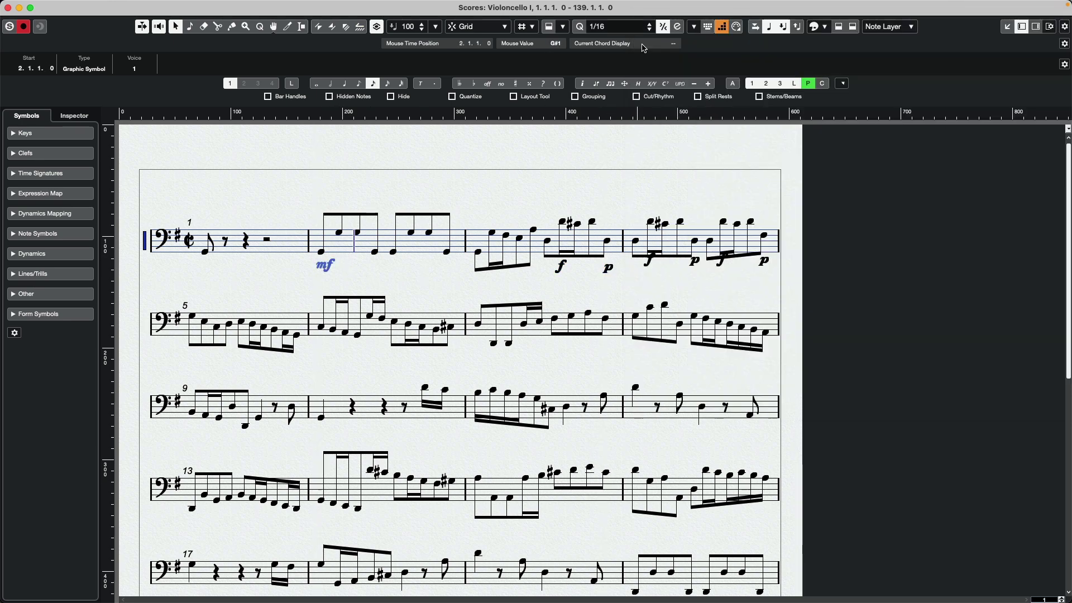
{"action": "left_click", "coordinate": [649, 260]}
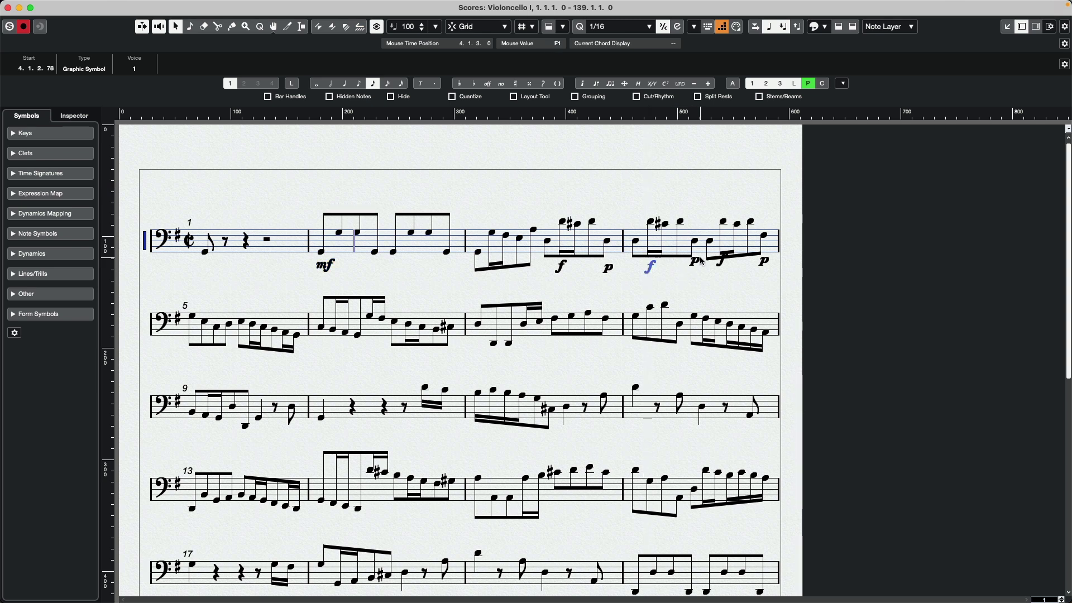
{"action": "left_click_drag", "start_coordinate": [697, 262], "coordinate": [760, 268]}
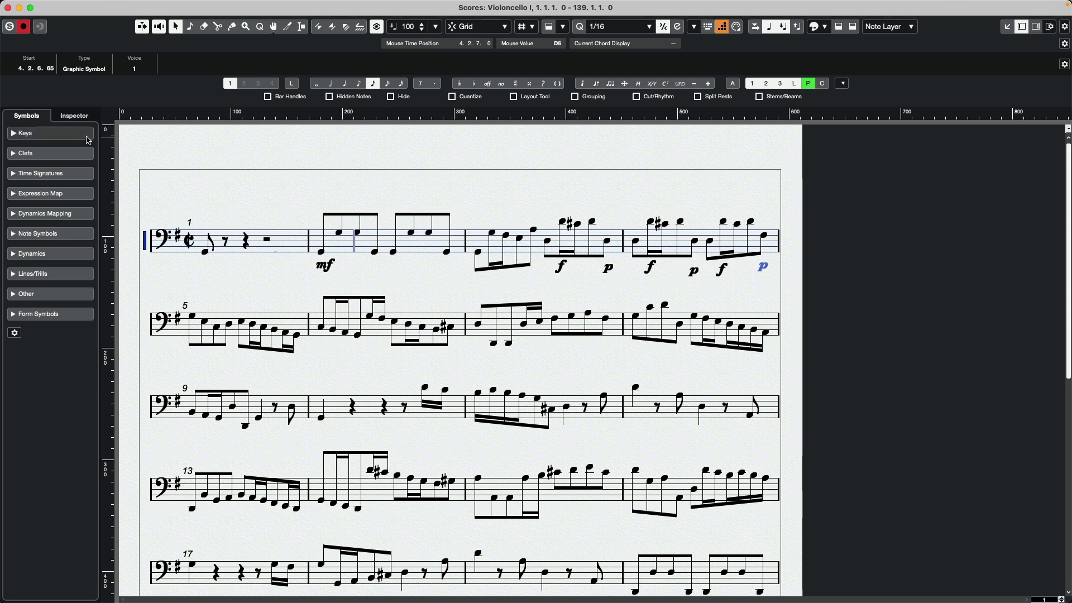
{"action": "left_click", "coordinate": [8, 7]}
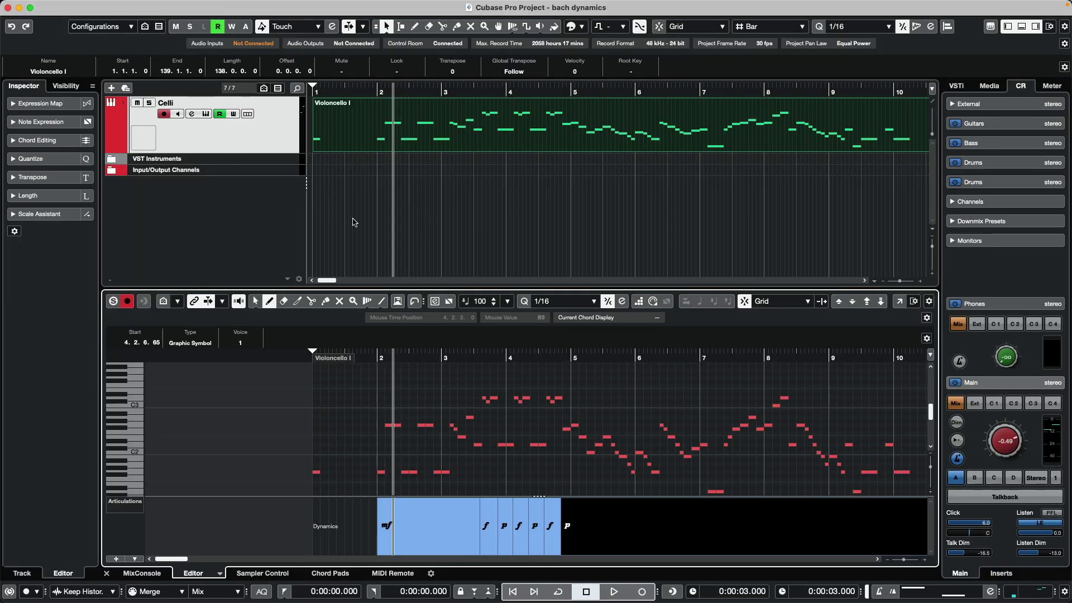
- Reopen the Violoncello I part in the Score Editor to see the black dynamics
{"action": "left_click", "coordinate": [330, 6]}
{"action": "mouse_move", "coordinate": [221, 6]}
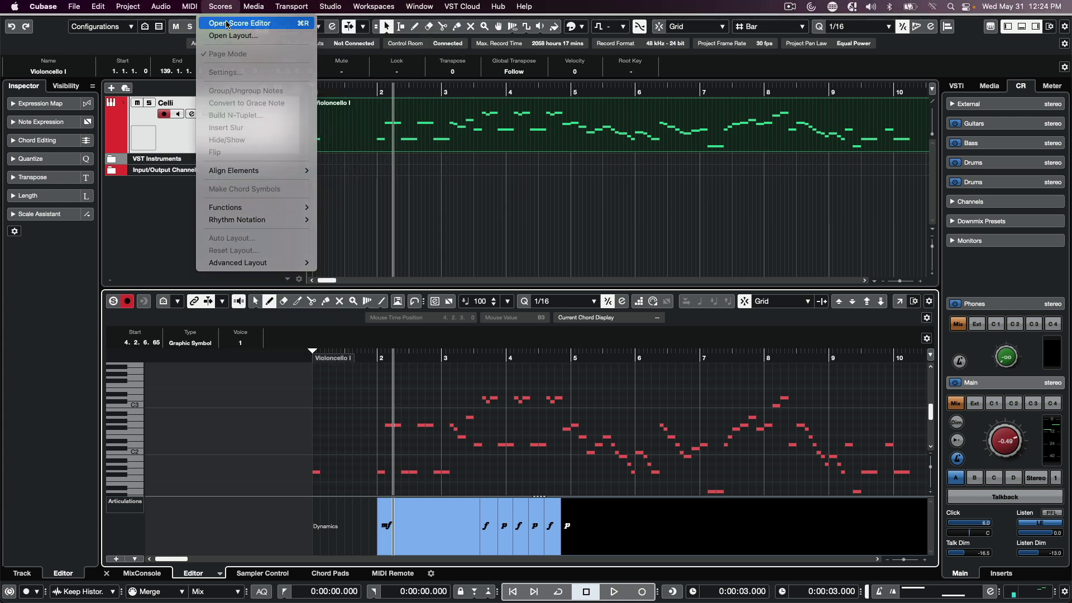
{"action": "left_click", "coordinate": [227, 24]}
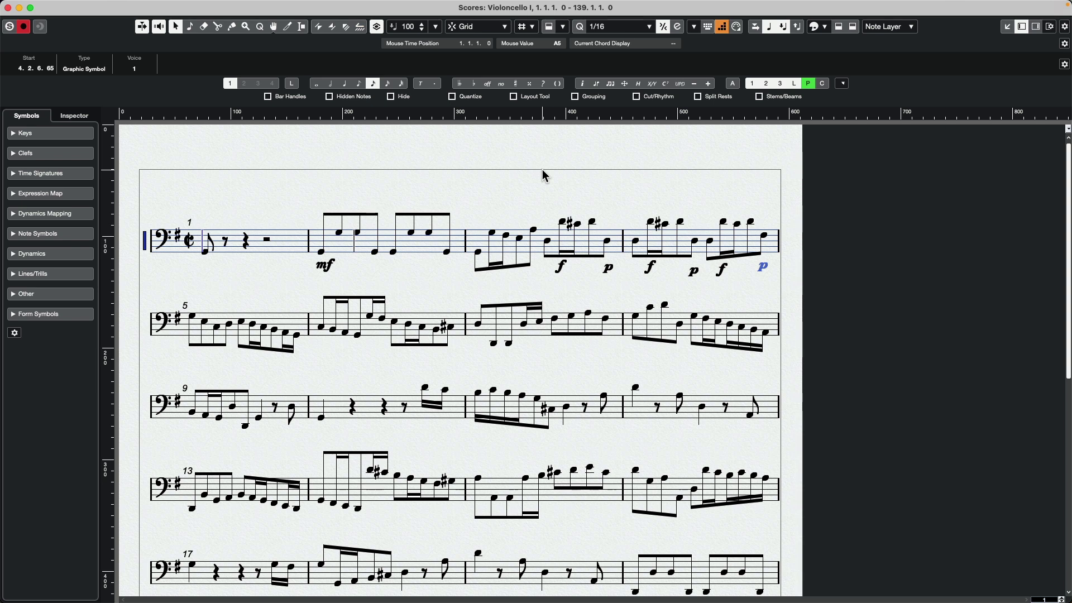